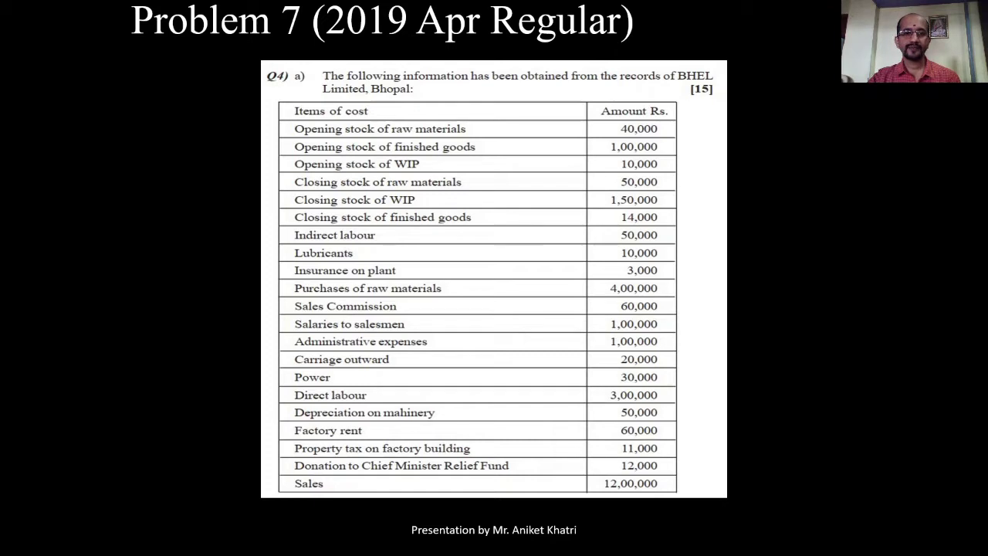
Step: Tag opening raw material stock as A, opening and closing WIP as E, and closing finished goods as I
key("Right")
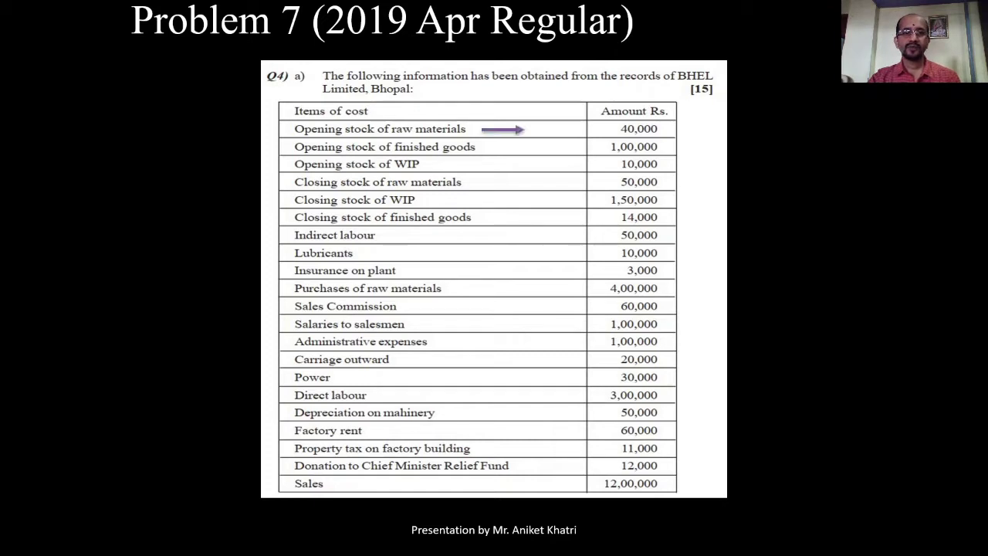
key("Right")
key("Right")
key("Right")
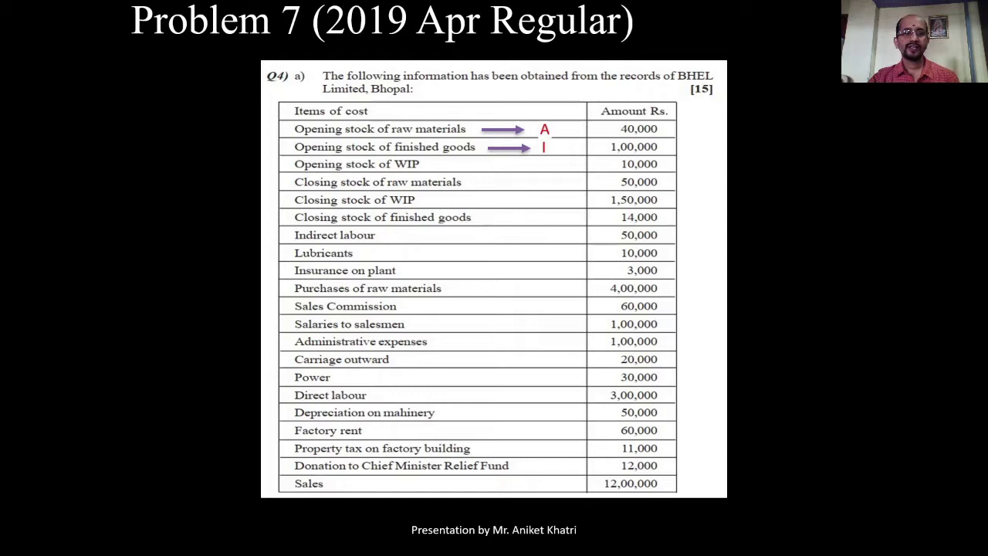
key("Right")
key("Right")
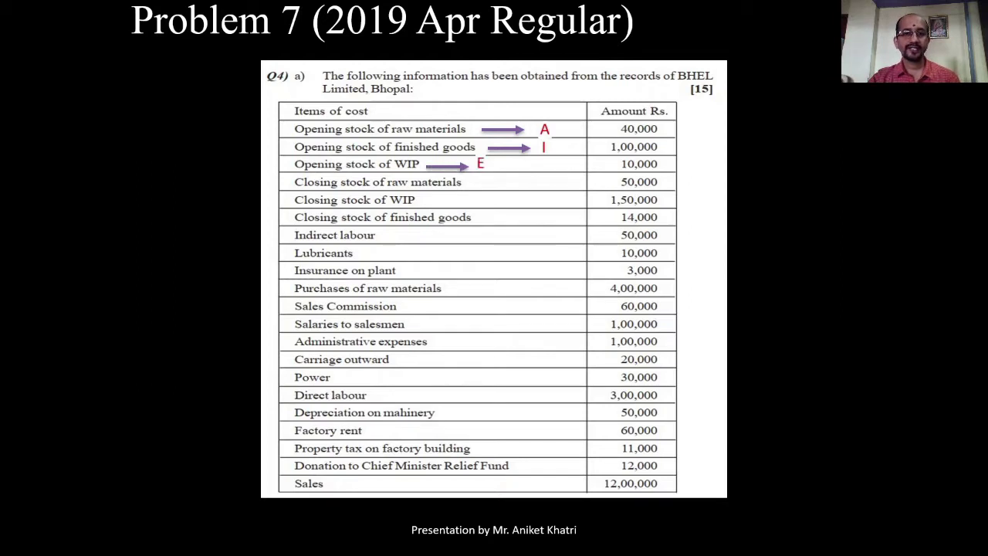
key("Right")
key("Right")
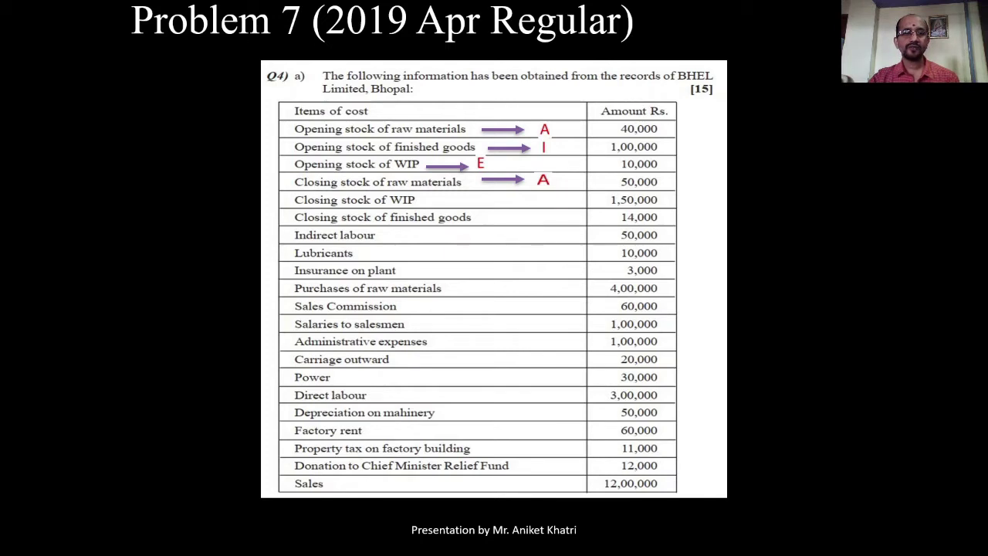
key("Right")
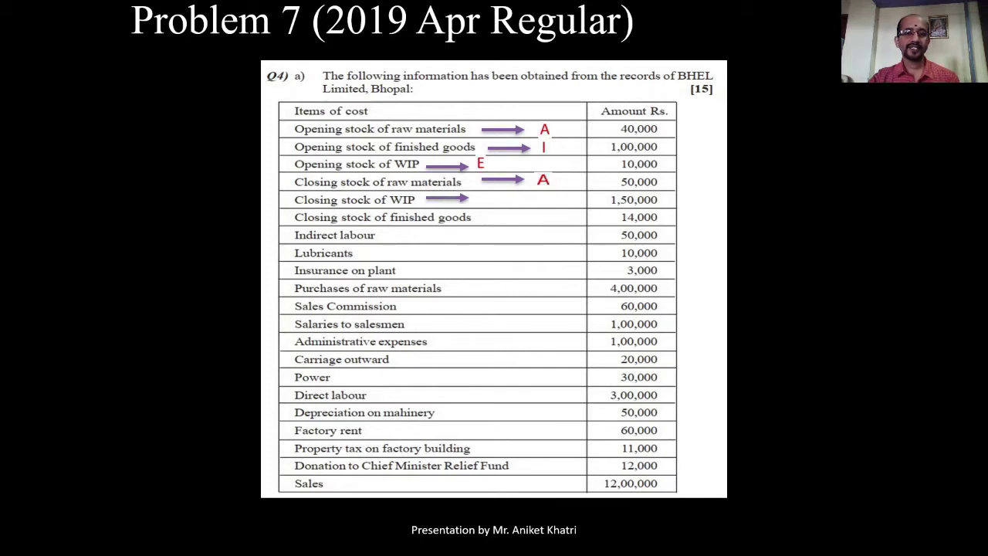
key("Right")
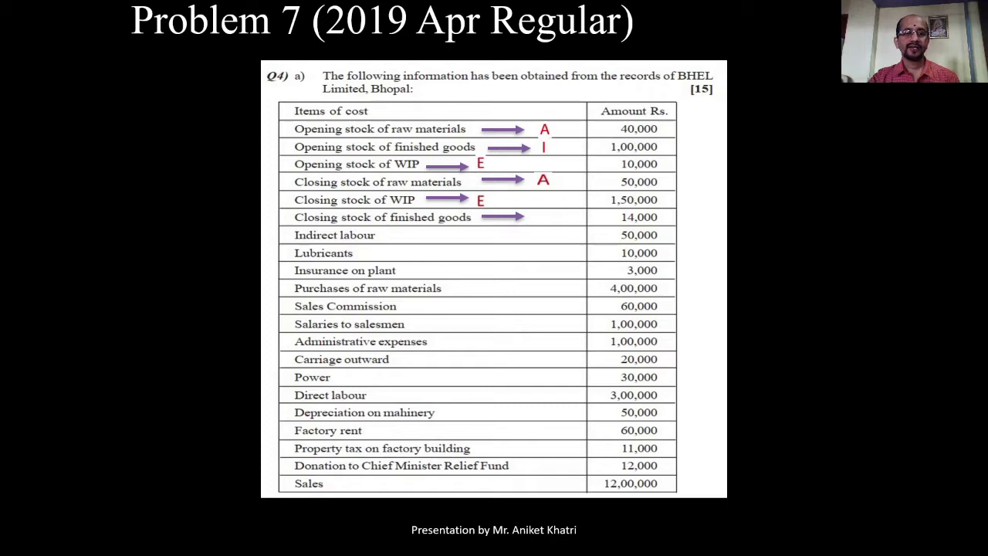
key("Right")
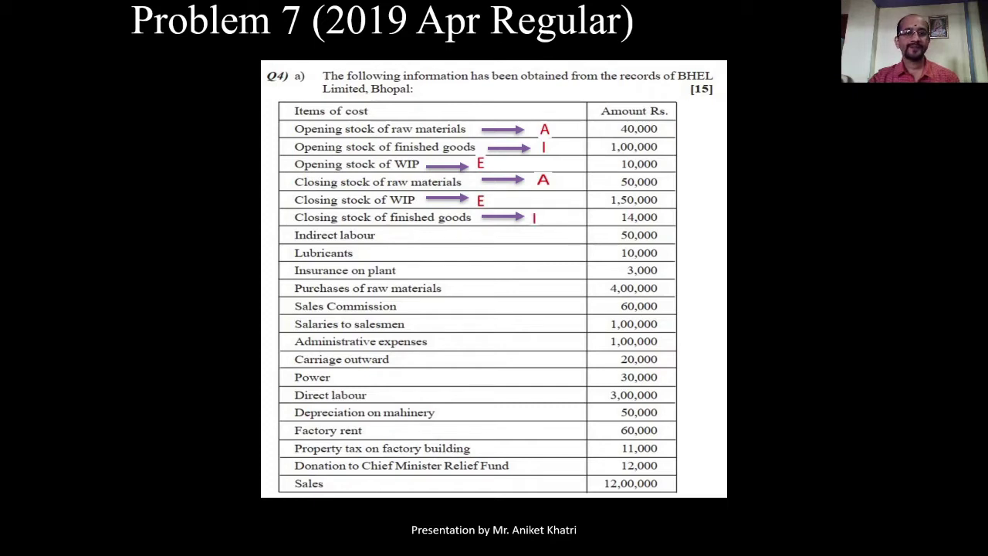
Step: Tag Indirect labour, Lubricants and Insurance on plant as E, then Sales Commission as K
key("Right")
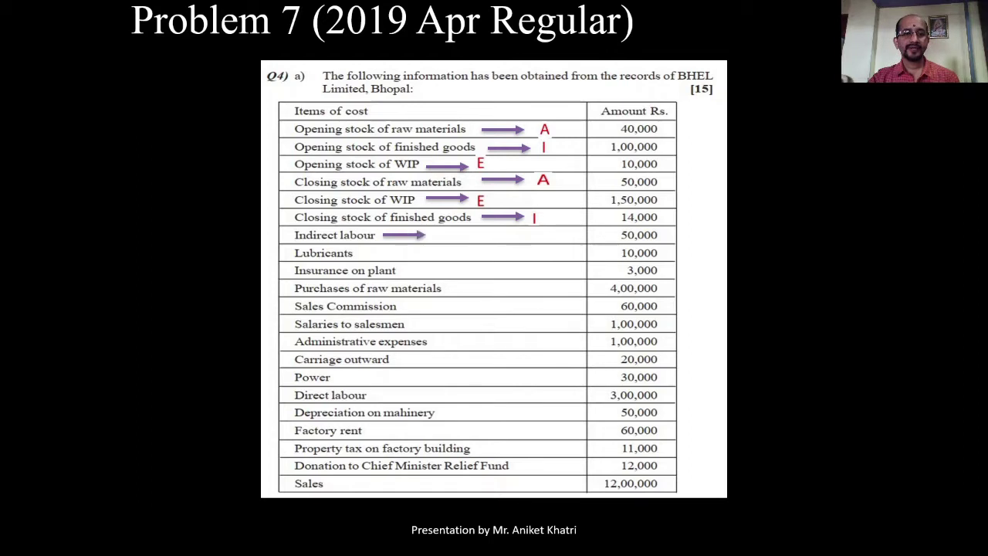
key("Right")
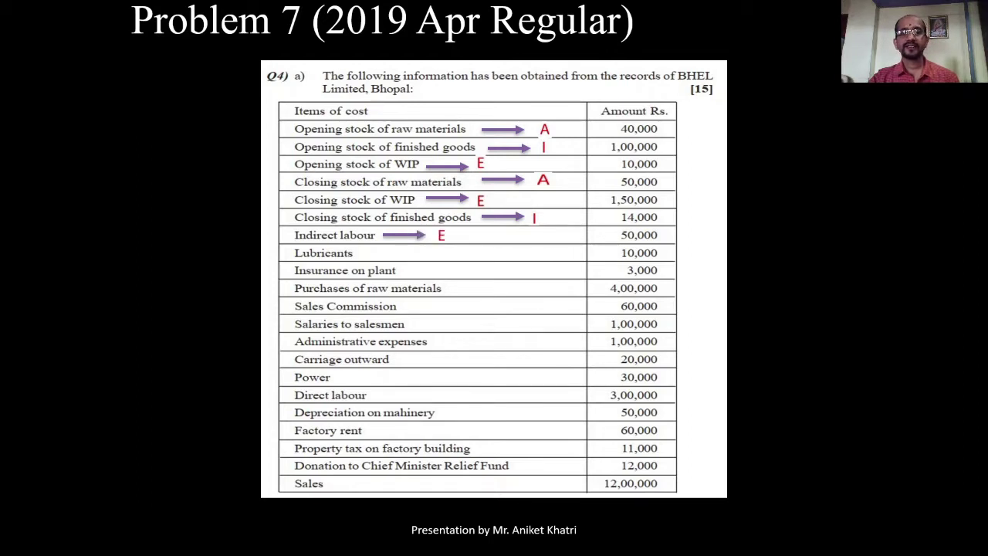
key("Right")
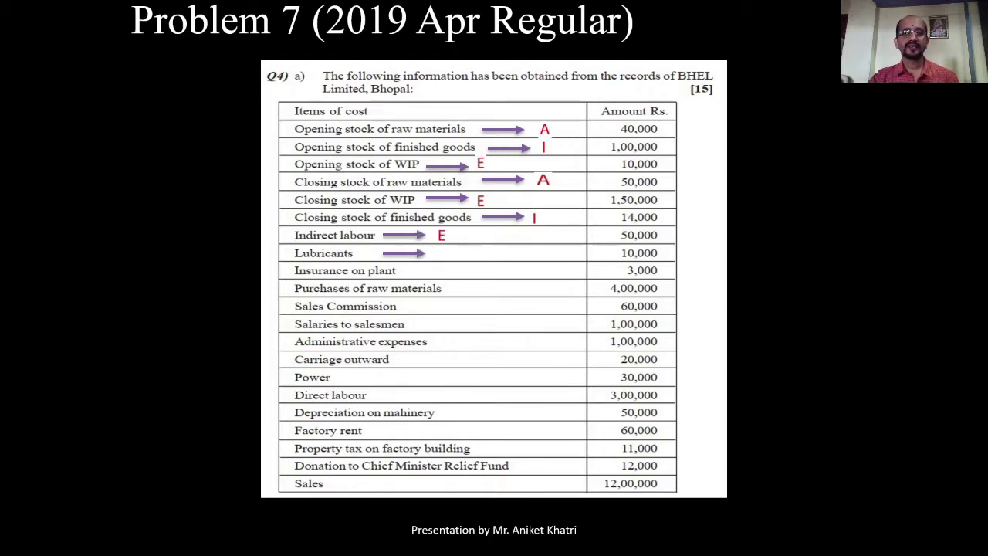
key("Right")
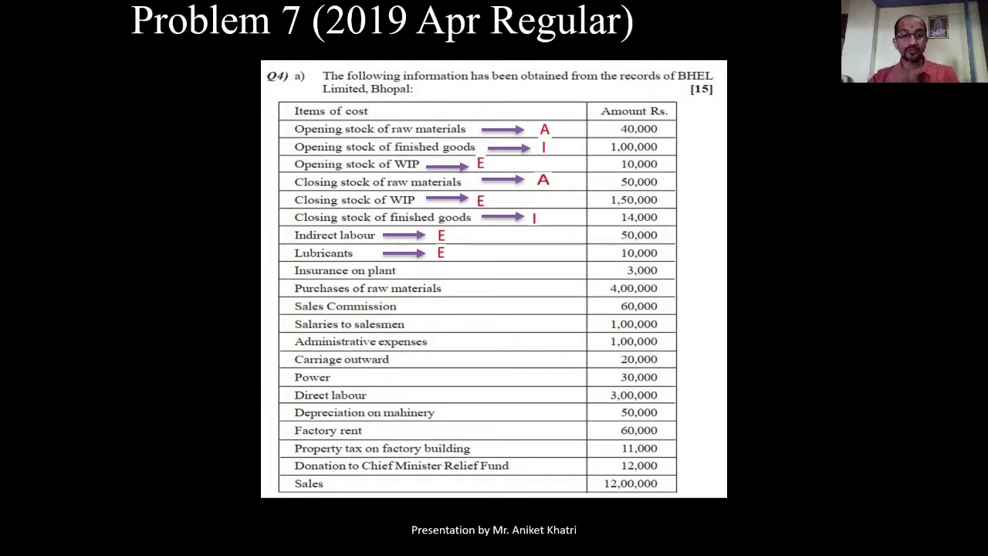
key("Right")
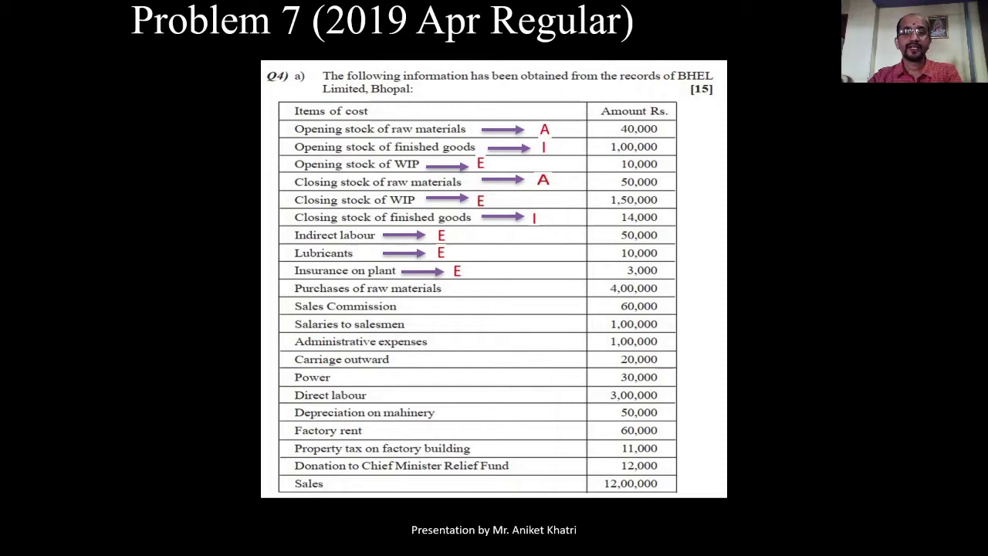
key("Right")
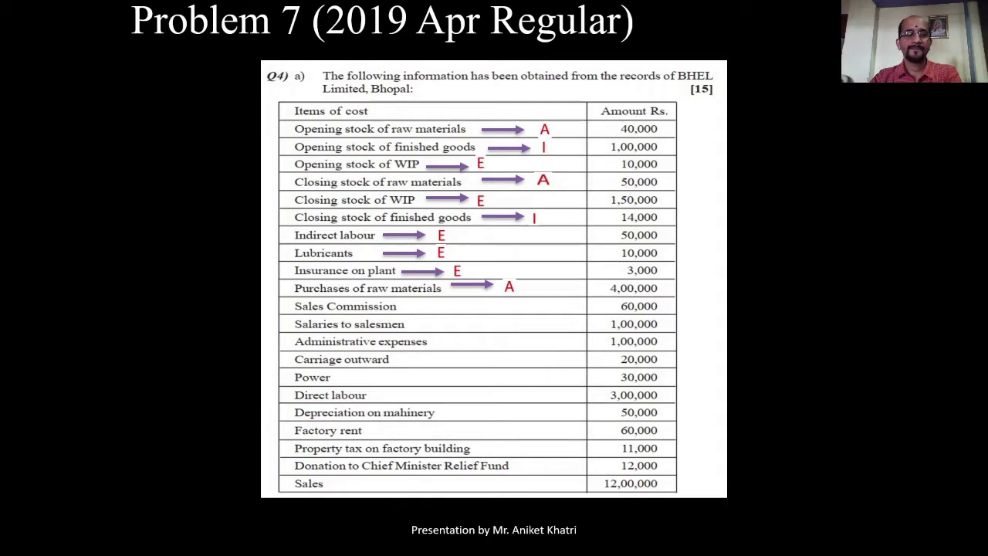
key("Right")
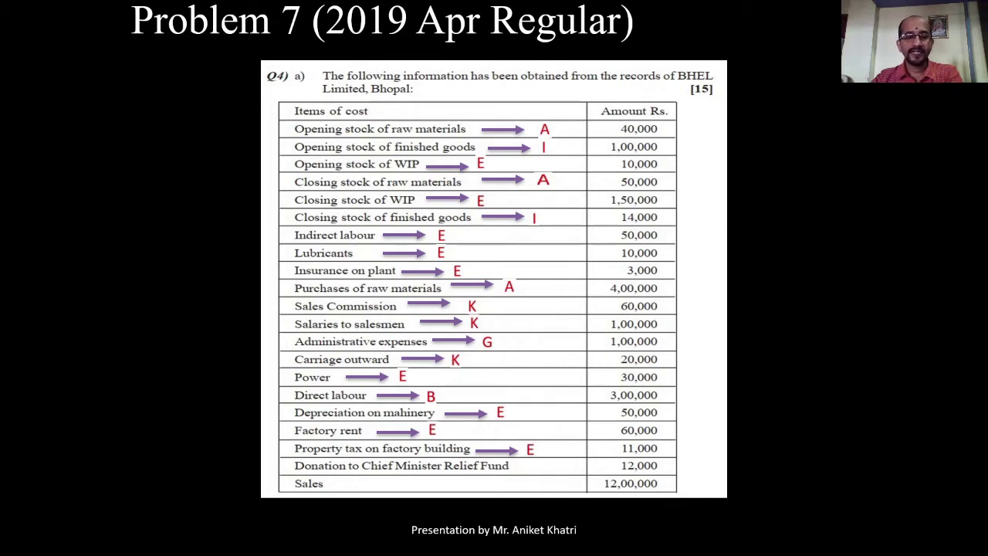
Step: Cross out Donation, tag Sales with N, and exit the slide show
key("Right")
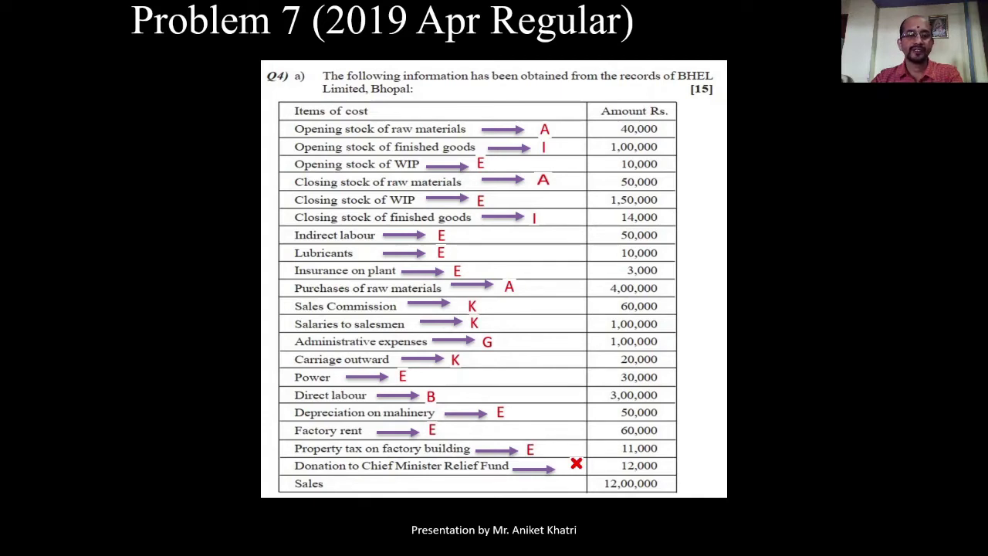
key("Right")
key("Right")
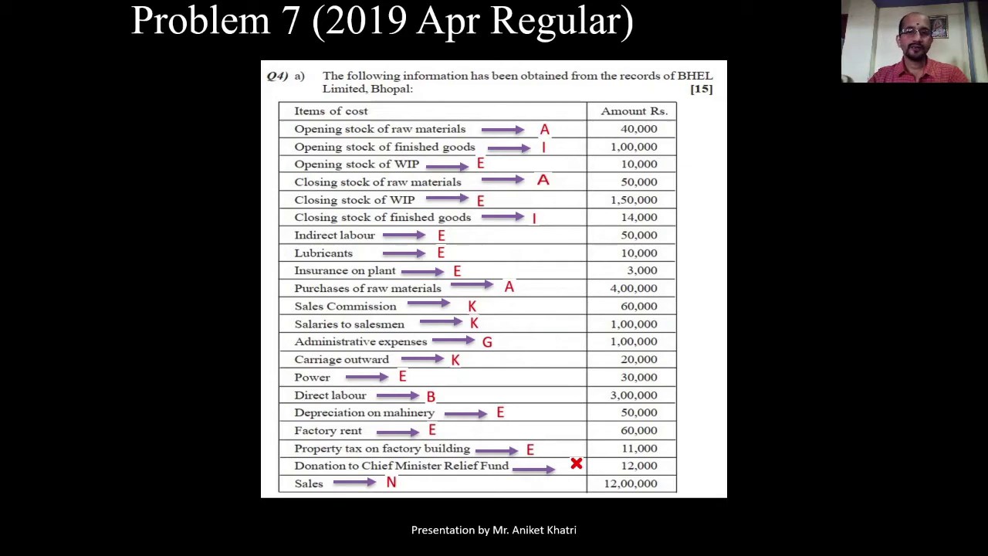
key("Escape")
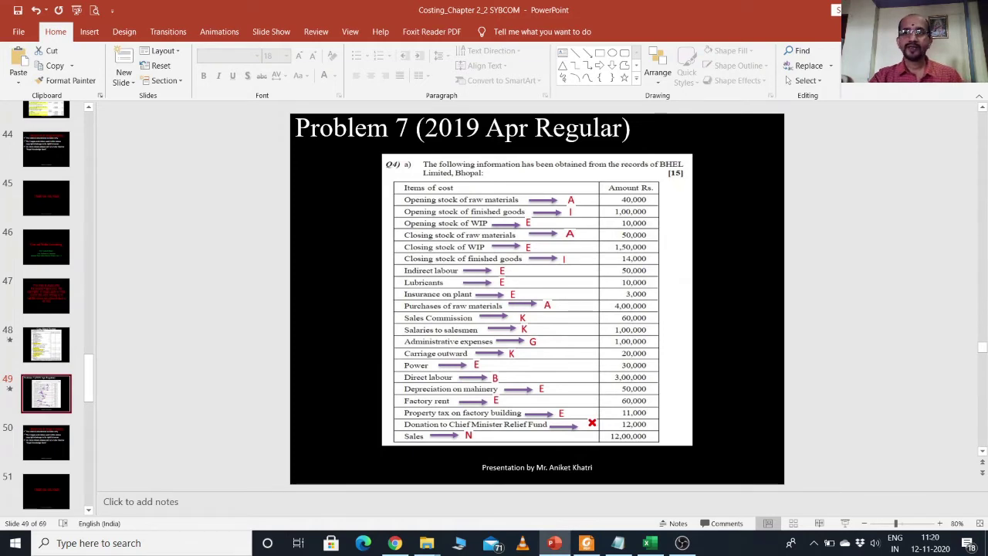
Step: Snap PowerPoint to the left half, with the Excel Solutions cost sheet on the right
key("super+Left")
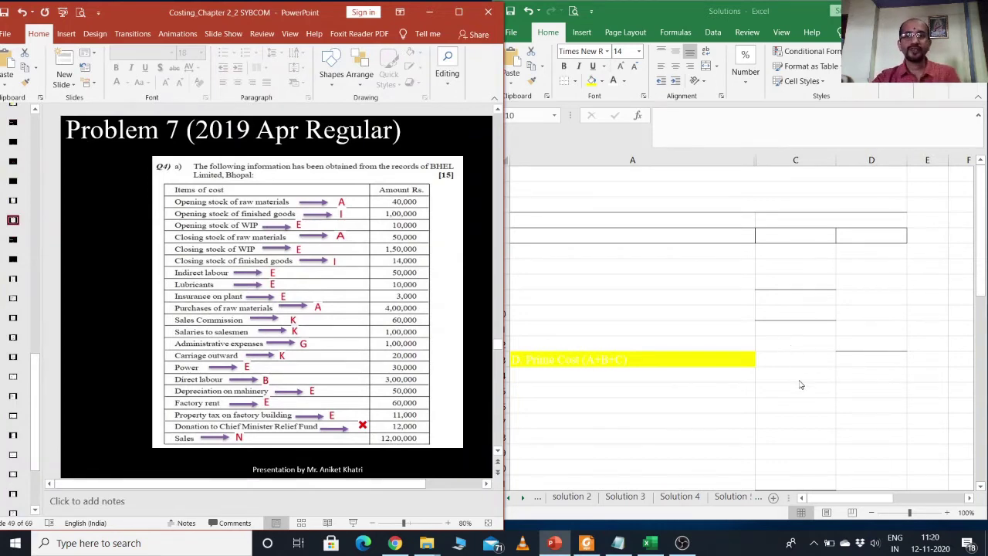
Step: Turn the BHEL Limited title, Cost Sheet heading and period line in A1–A3 black
left_click(693, 176)
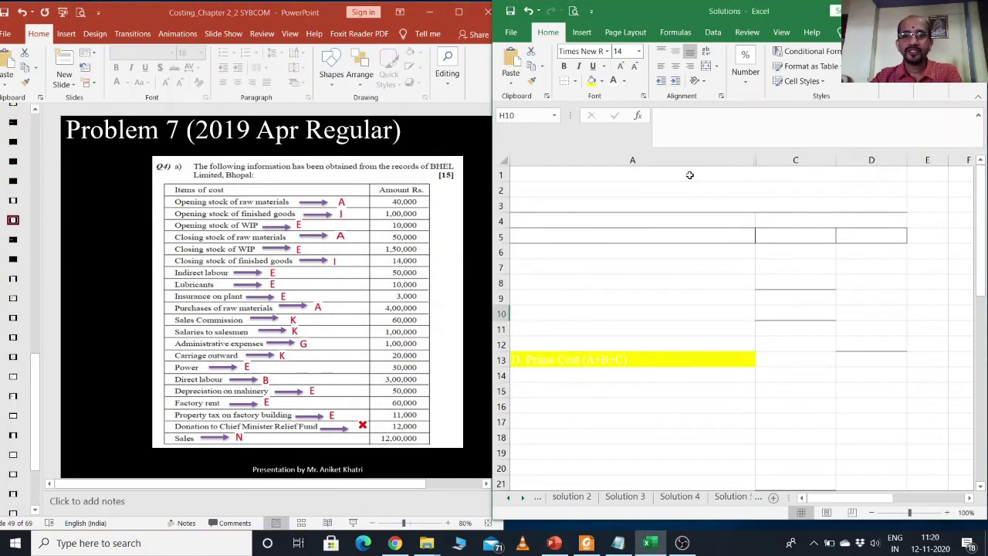
left_click(625, 81)
left_click(625, 94)
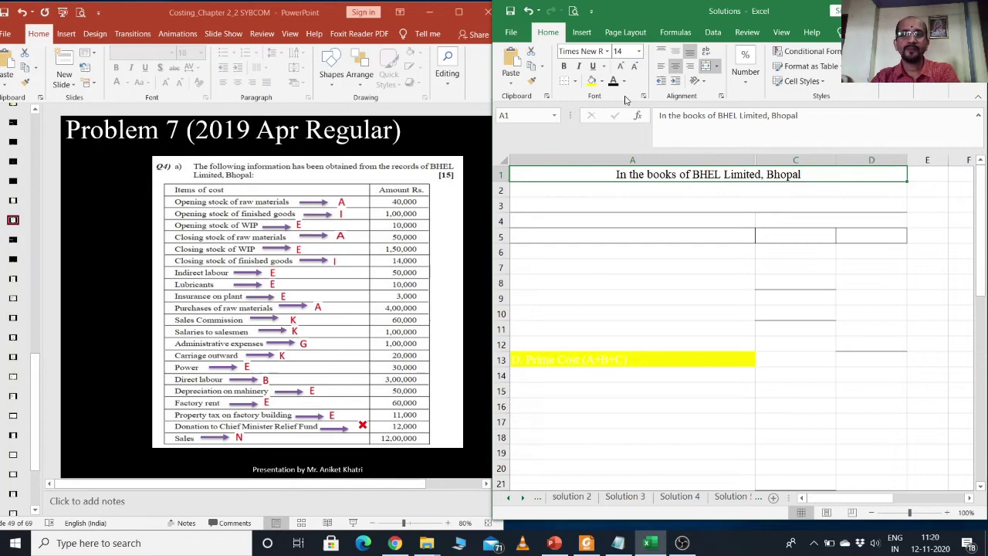
left_click(615, 192)
left_click(612, 82)
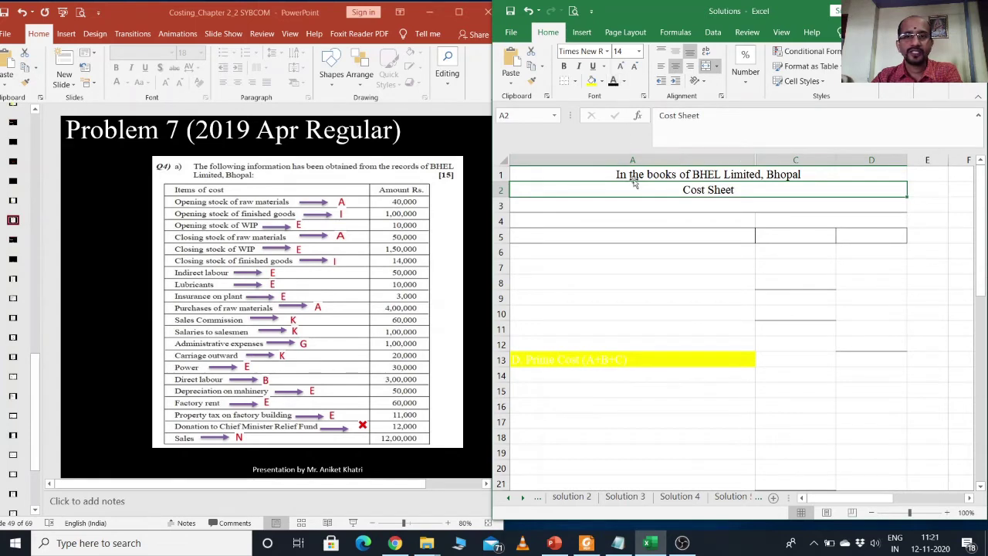
left_click(634, 205)
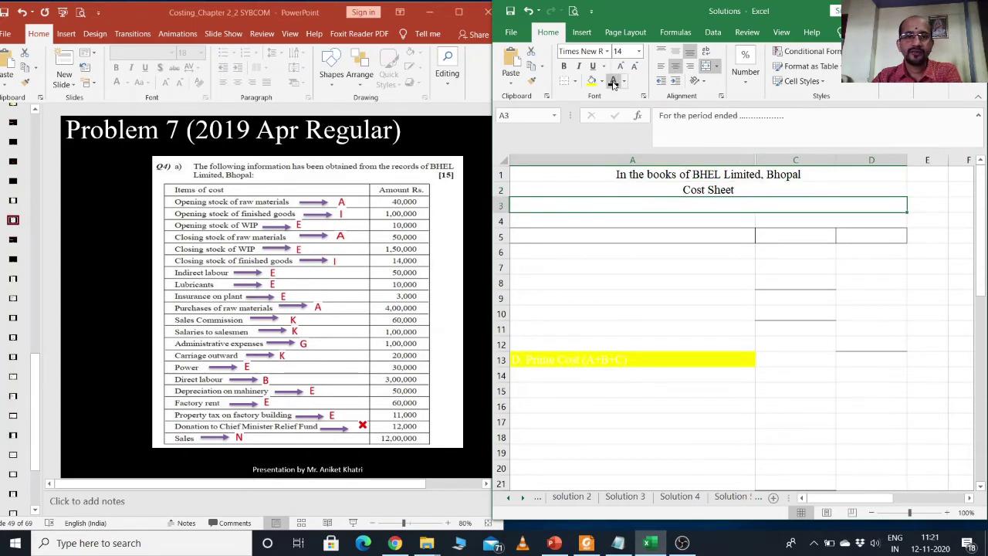
left_click(613, 82)
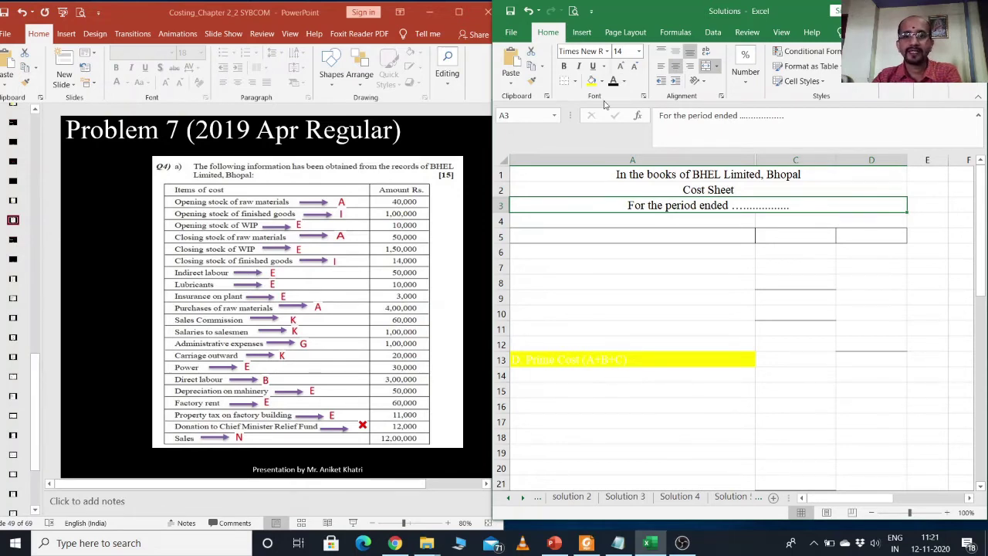
Step: Make the units produced/sold headings and the Particulars / Total (Rs.) row black
left_click_drag(590, 221, 809, 221)
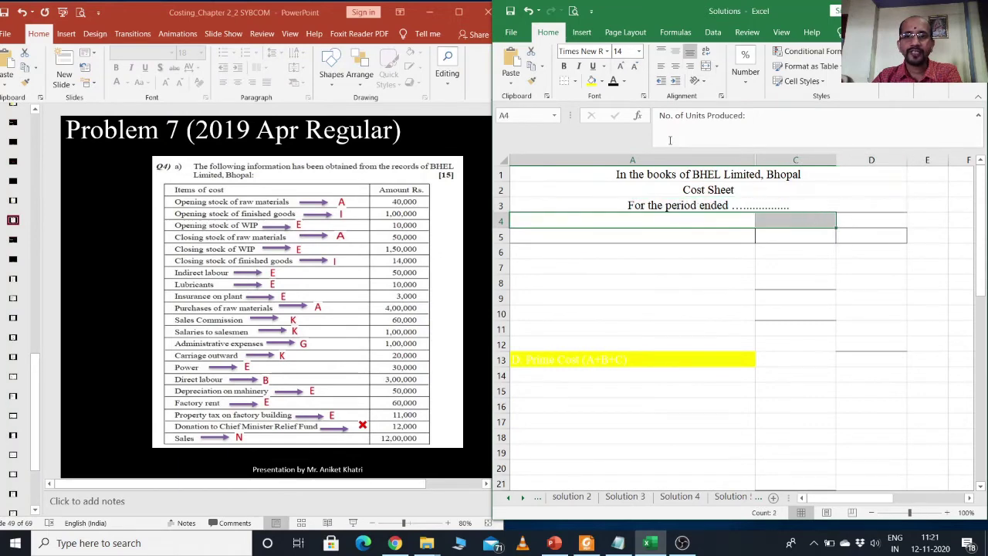
left_click(613, 81)
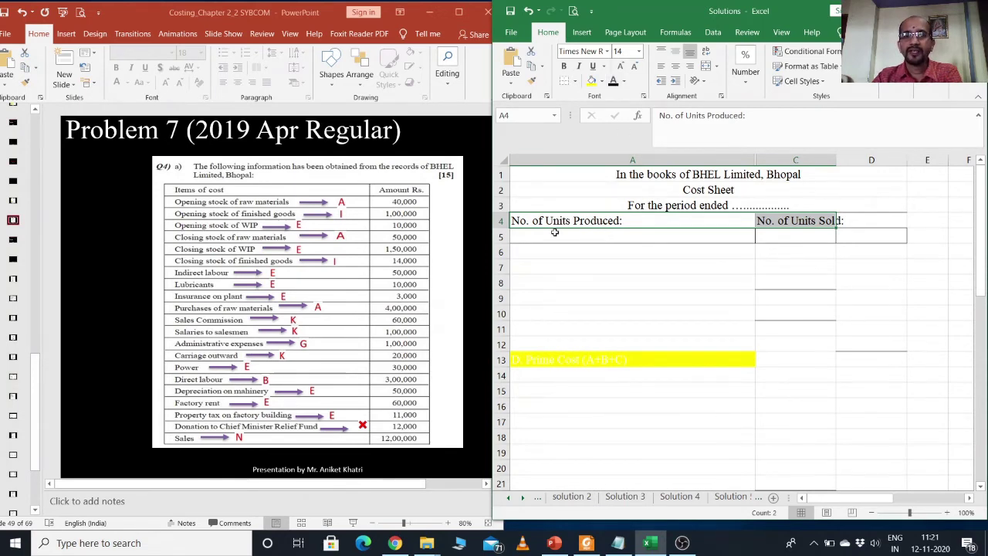
left_click(500, 237)
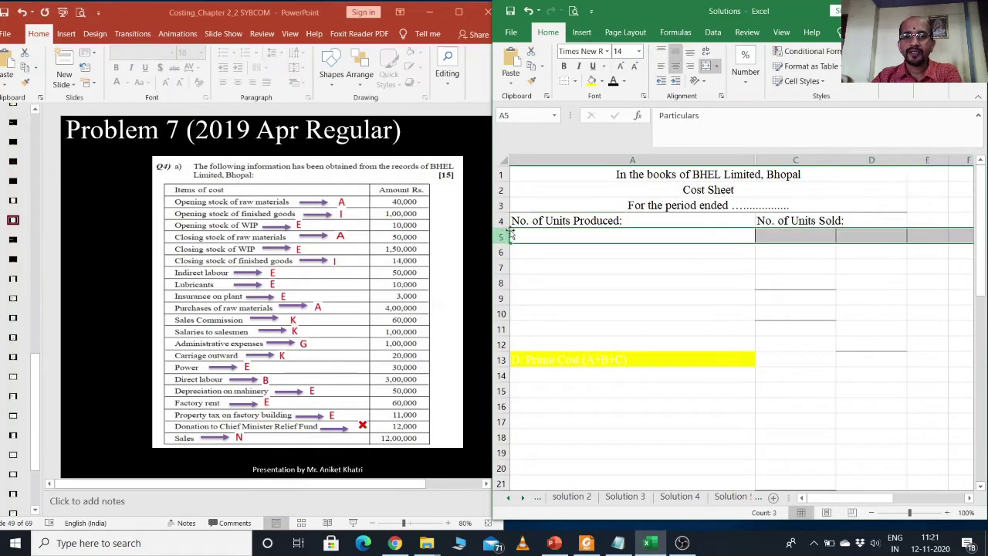
left_click(613, 83)
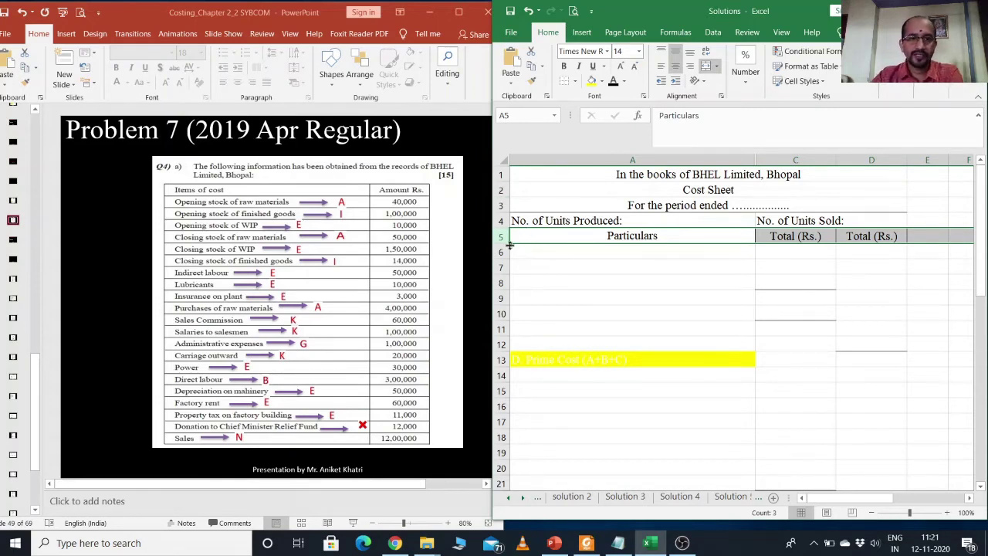
Step: Reveal the A. Direct Material heading and the 40,000 opening raw material stock in black
left_click(551, 251)
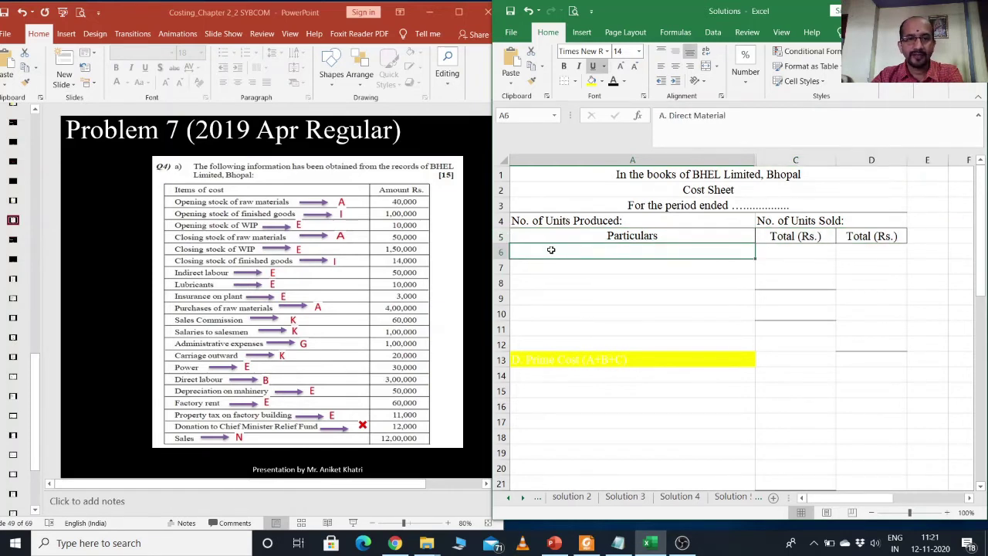
left_click(613, 81)
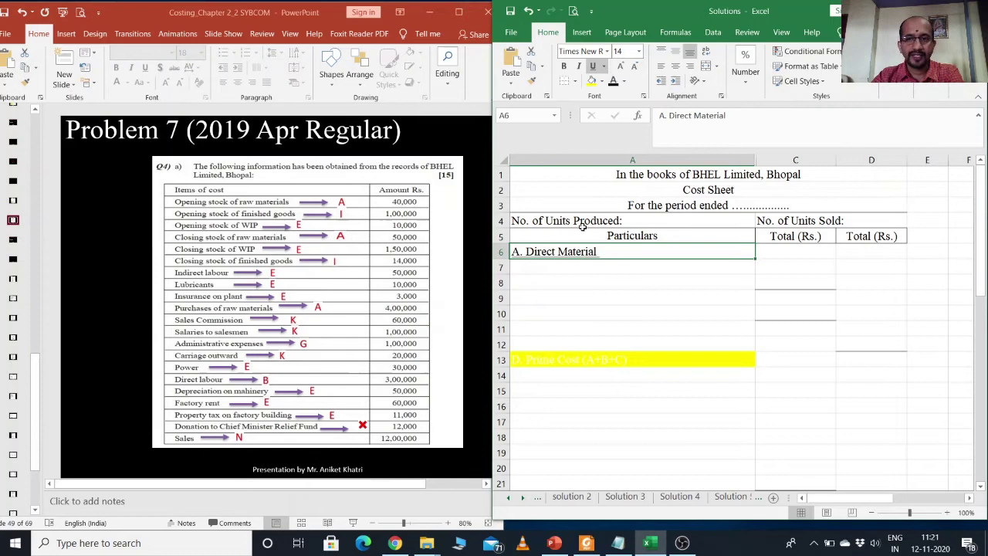
left_click(557, 264)
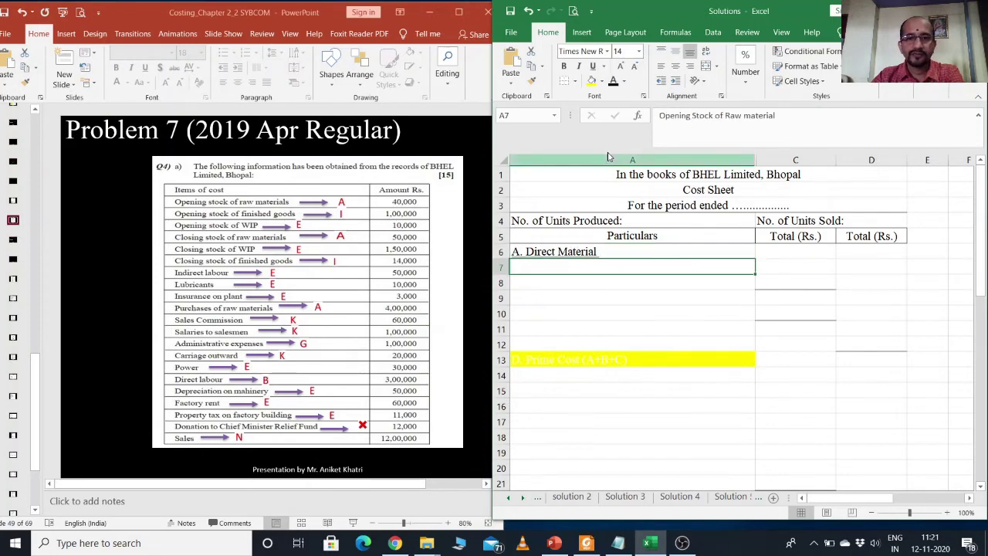
left_click(613, 82)
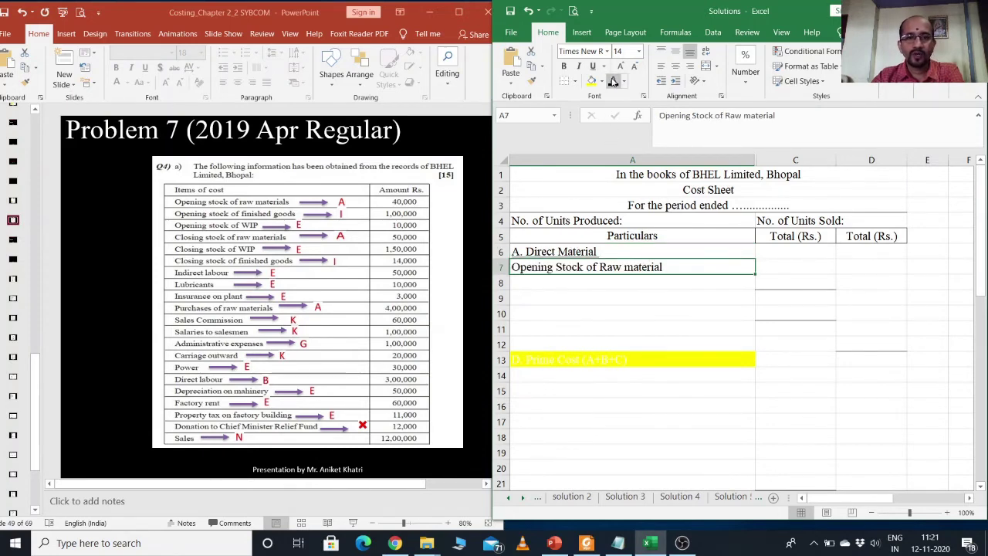
left_click(777, 263)
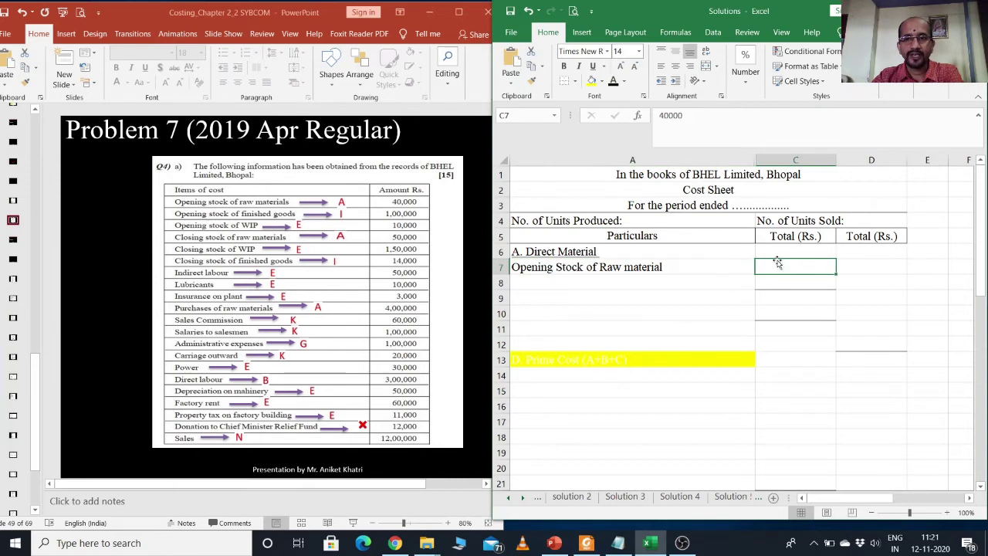
left_click(612, 82)
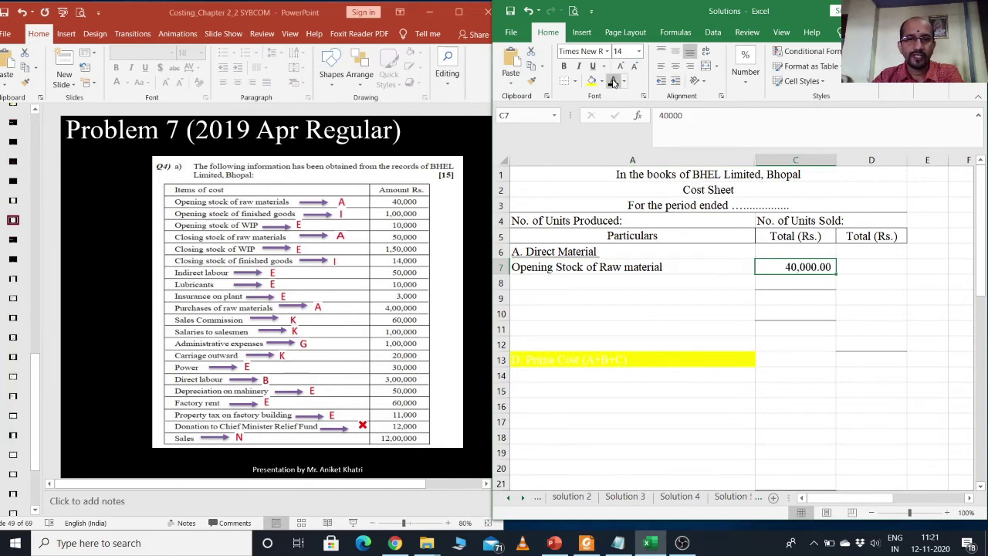
Step: Reveal purchases of 4,00,000.00 and the 4,40,000.00 subtotal in black
left_click(562, 280)
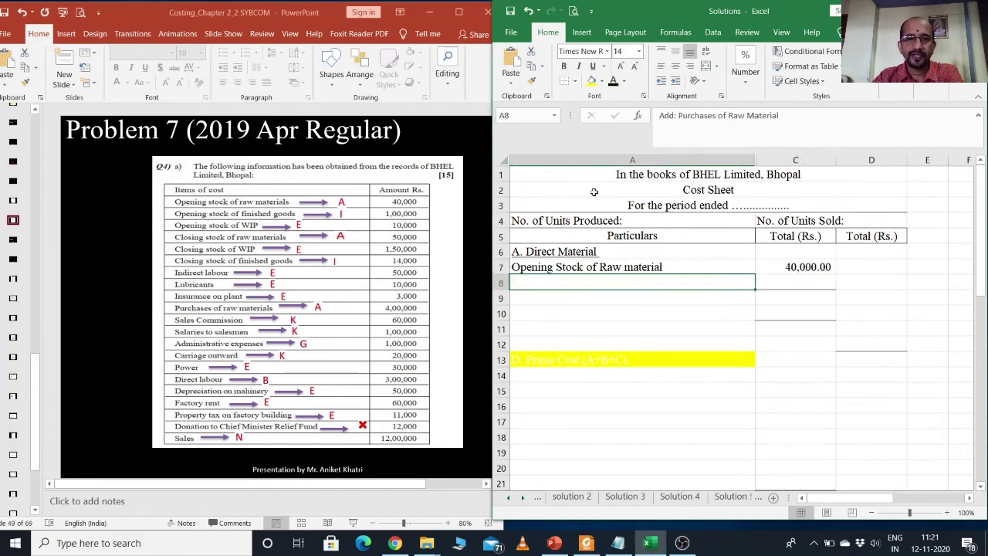
left_click(612, 82)
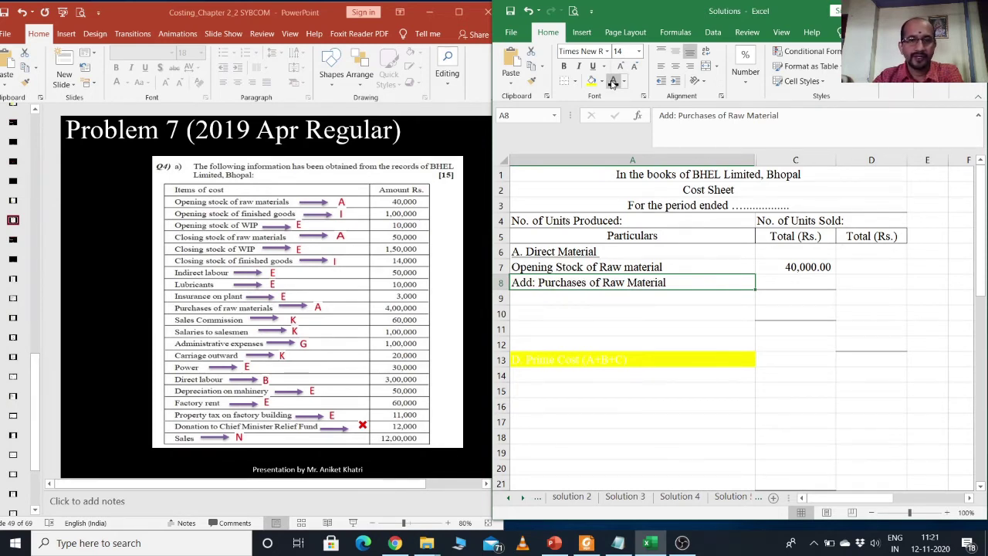
left_click(802, 281)
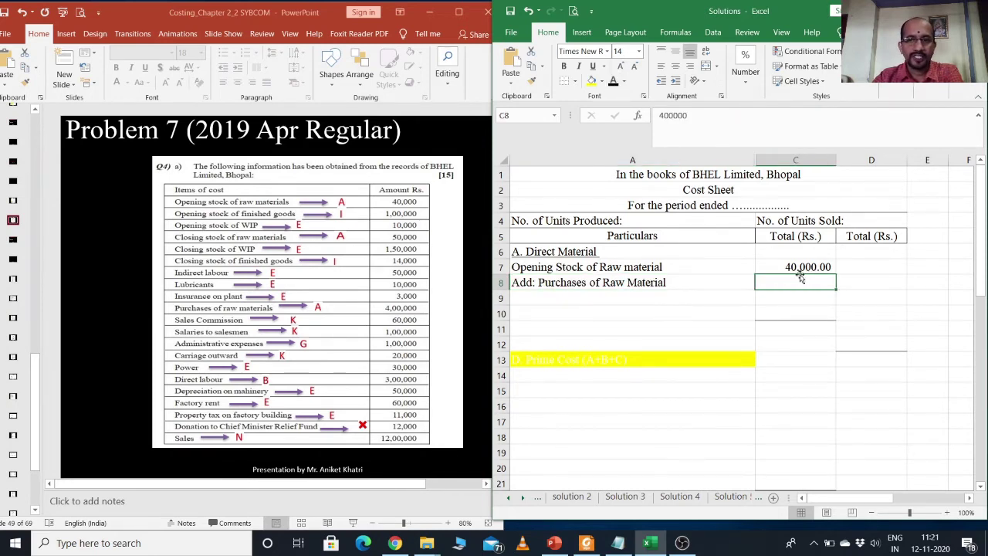
left_click(612, 82)
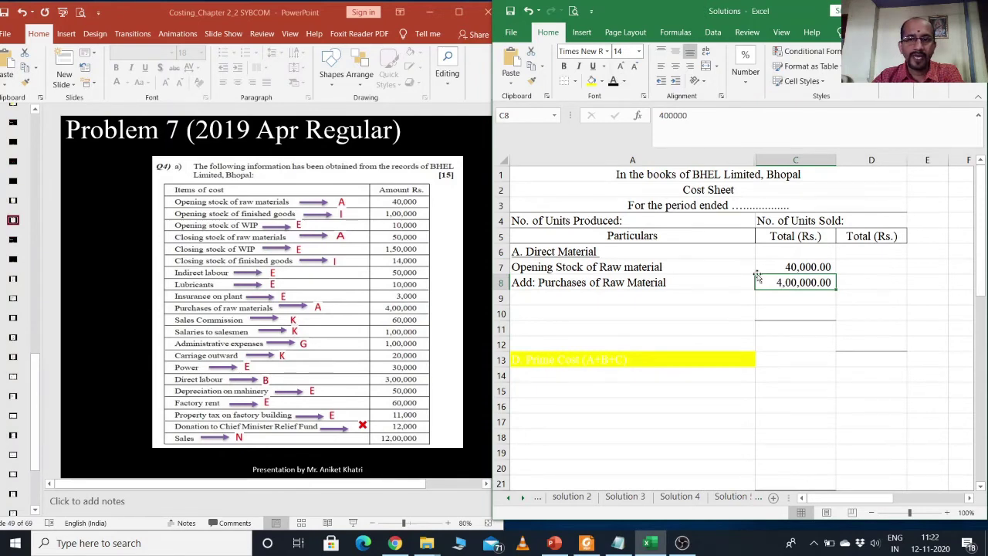
left_click(776, 298)
left_click(807, 324)
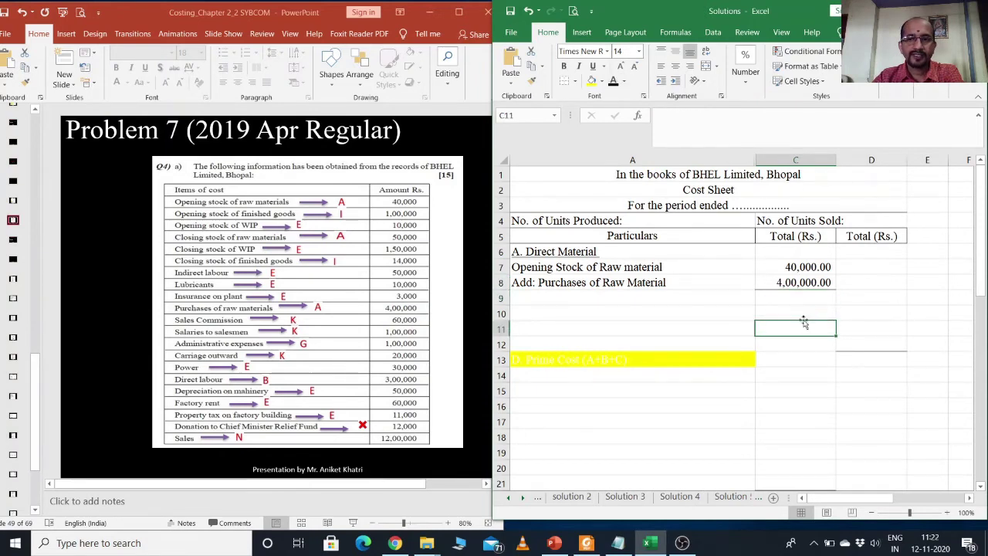
left_click(790, 298)
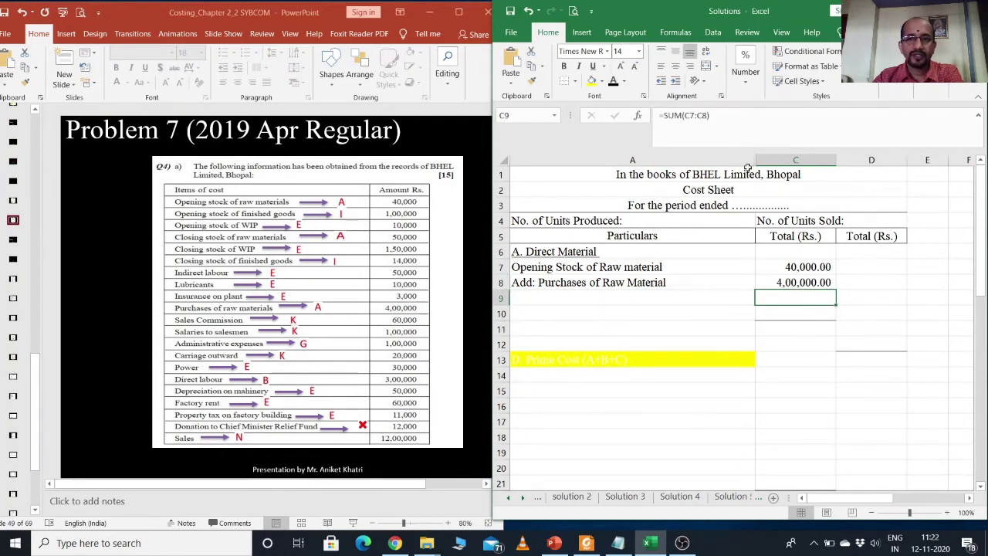
left_click(614, 88)
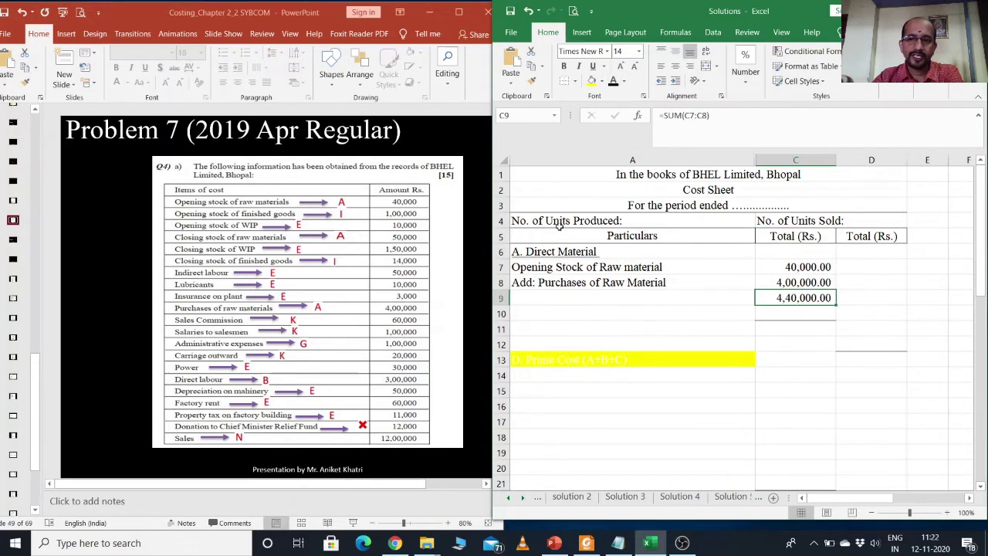
Step: Show the closing stock label, enter 50000 in C10, and reveal the 3,90,000.00 net material cost
left_click(535, 315)
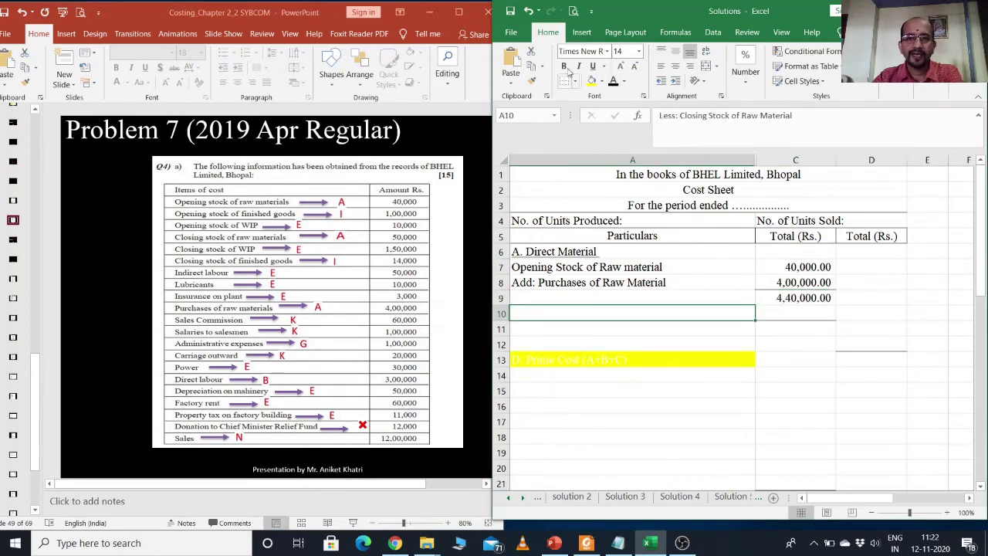
left_click(612, 83)
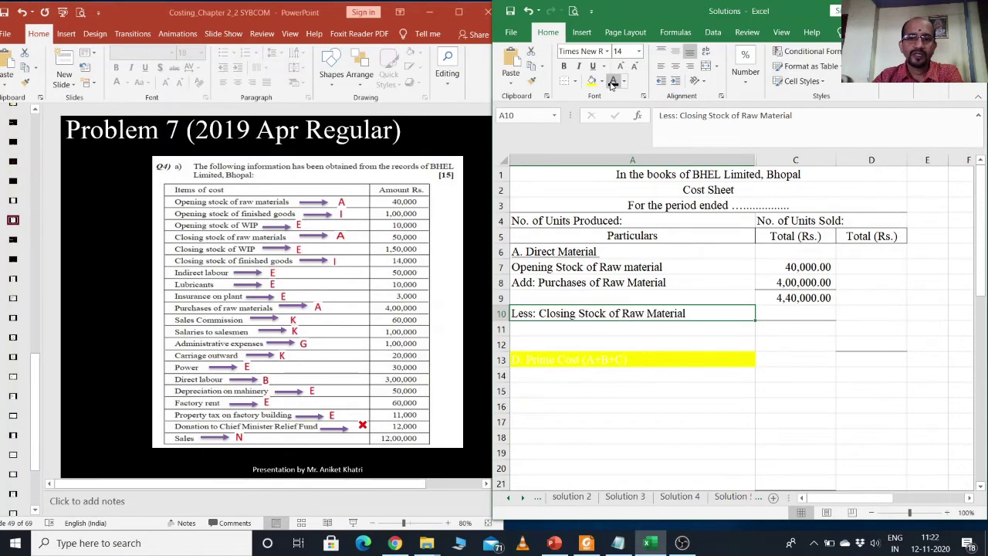
left_click(786, 313)
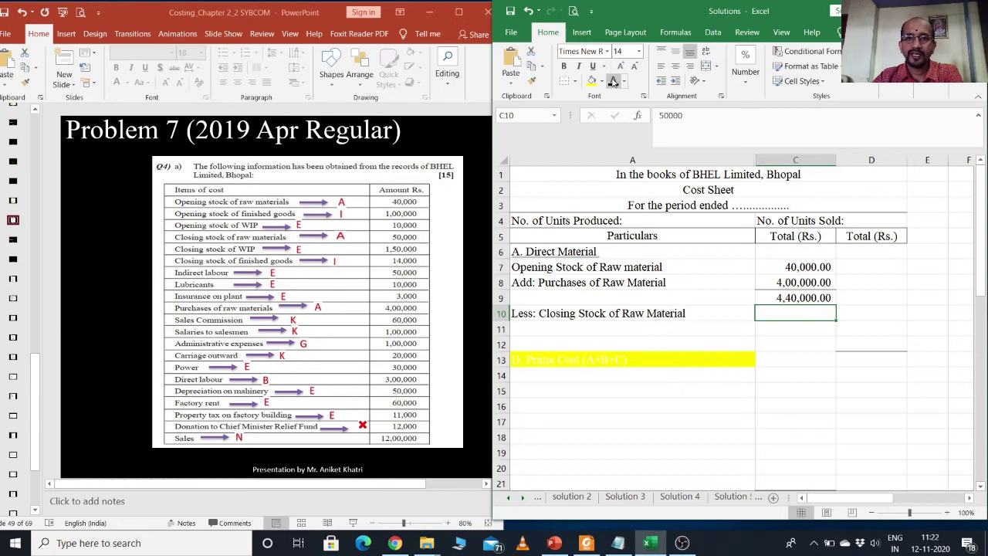
type("50000")
key("ctrl+Return")
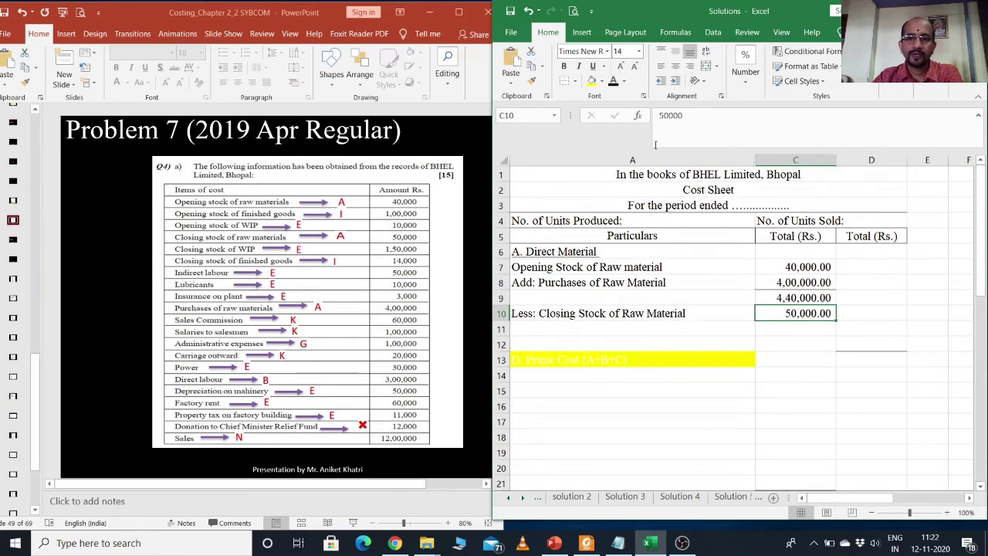
left_click(807, 295)
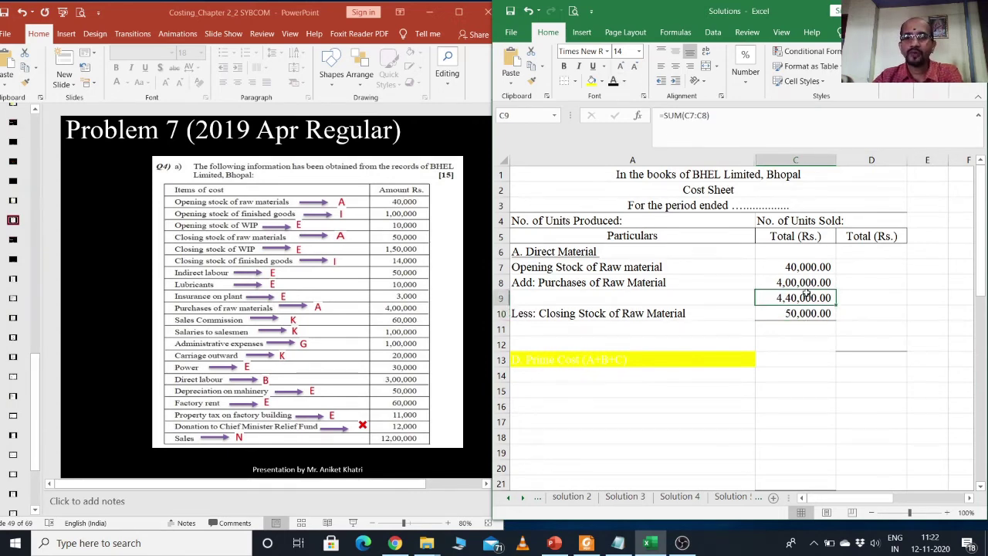
left_click(856, 311)
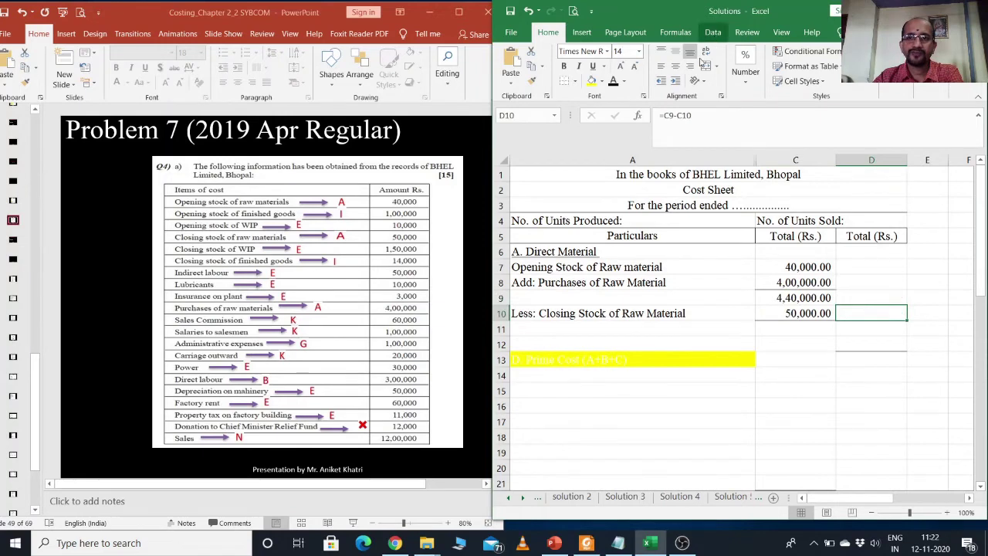
left_click(615, 83)
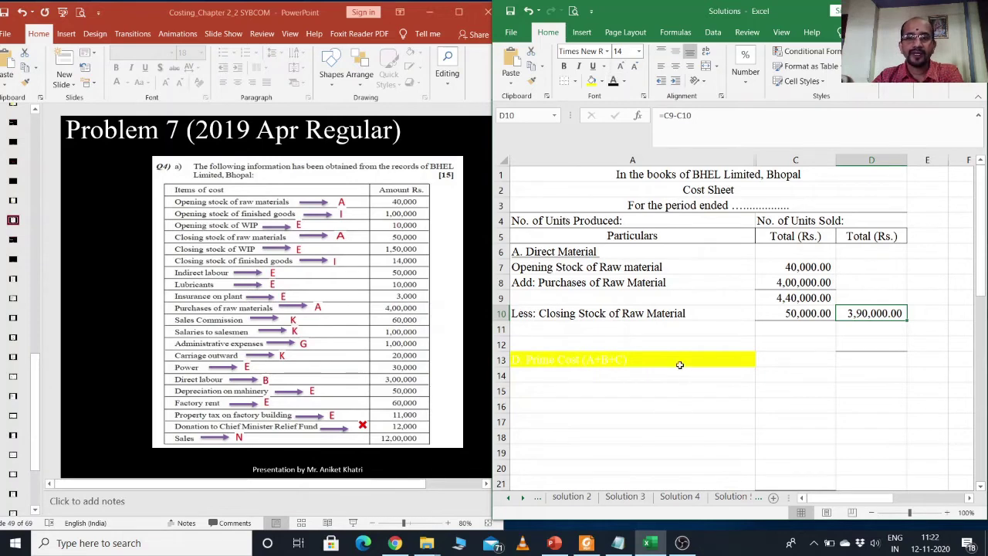
left_click(553, 328)
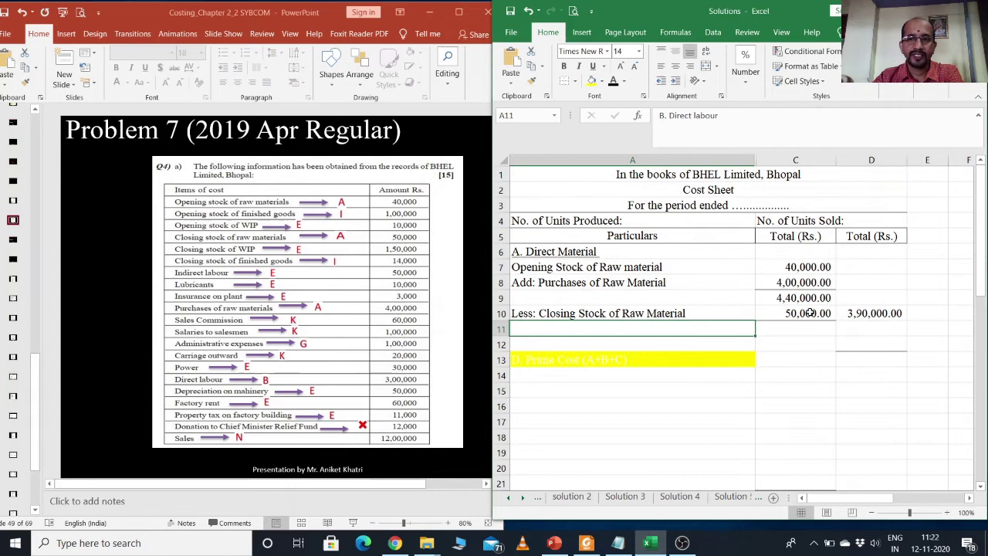
Step: Reveal Direct labour of 3,00,000.00 and the nil Direct Expenses line in black
left_click(612, 82)
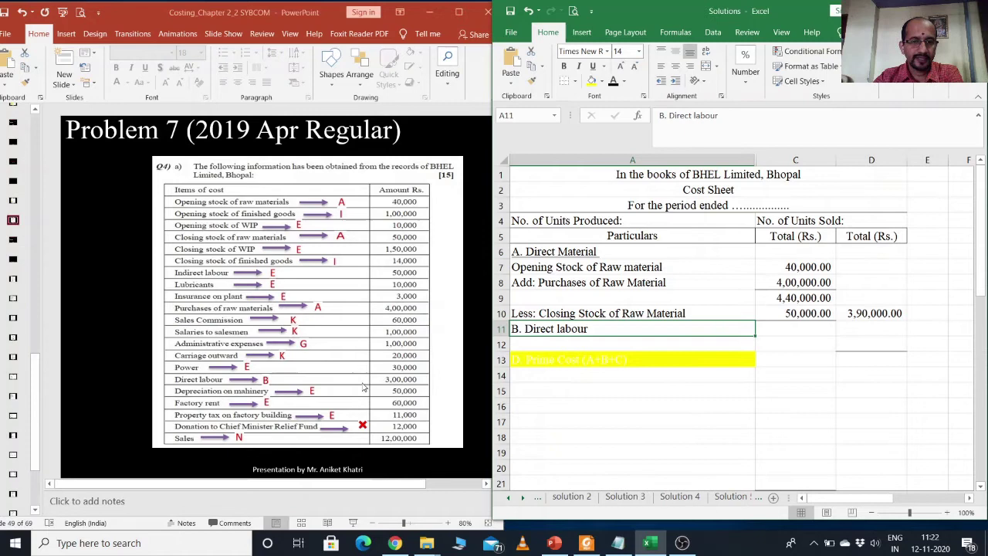
left_click(872, 327)
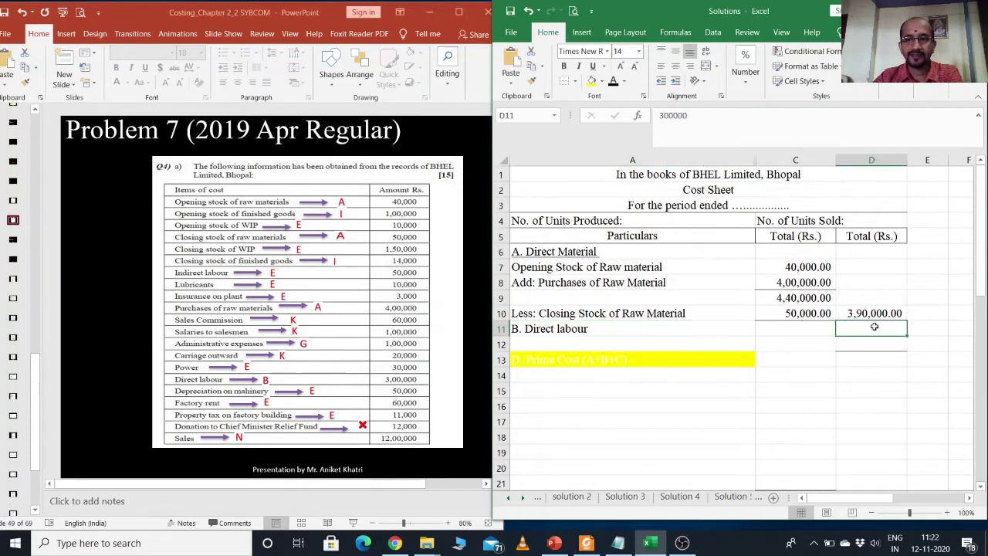
left_click(614, 82)
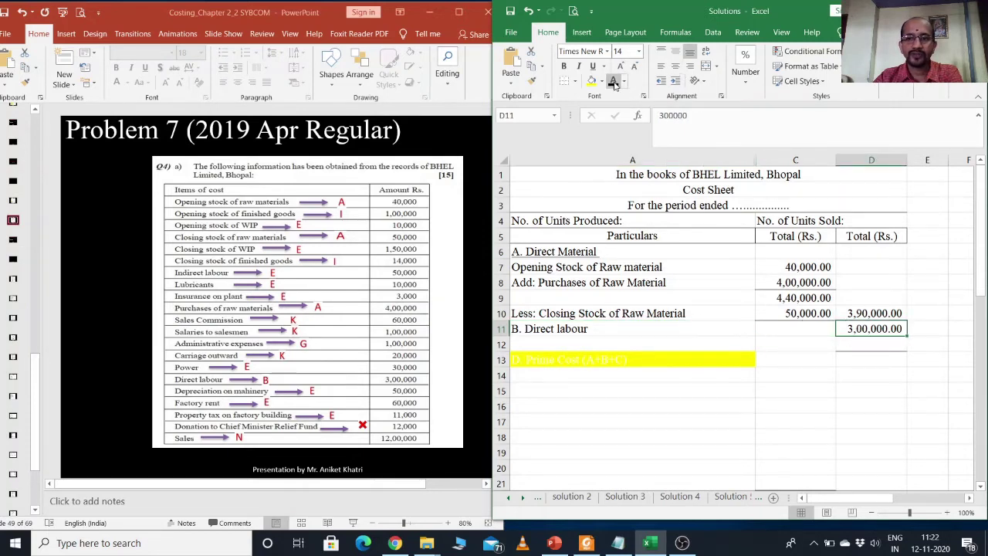
left_click(605, 344)
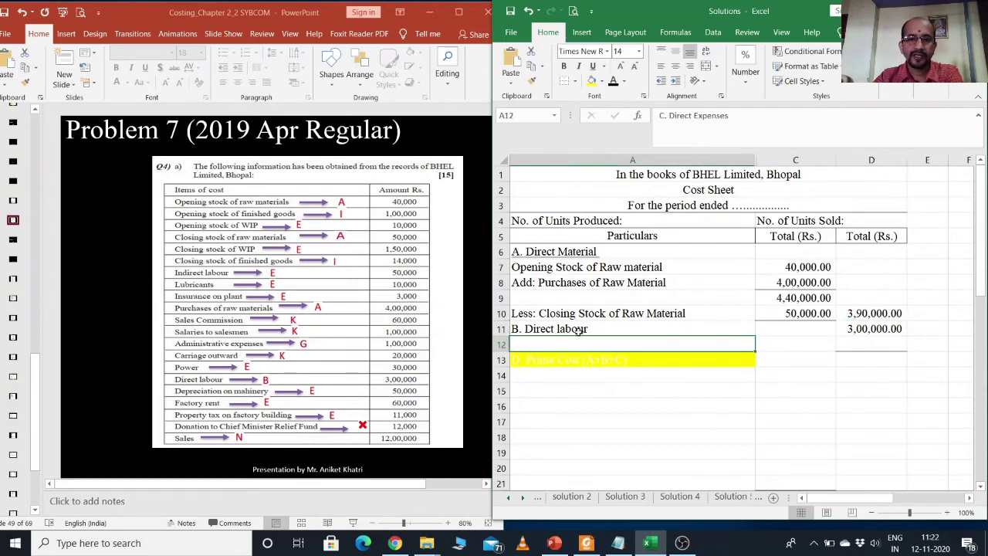
left_click(613, 82)
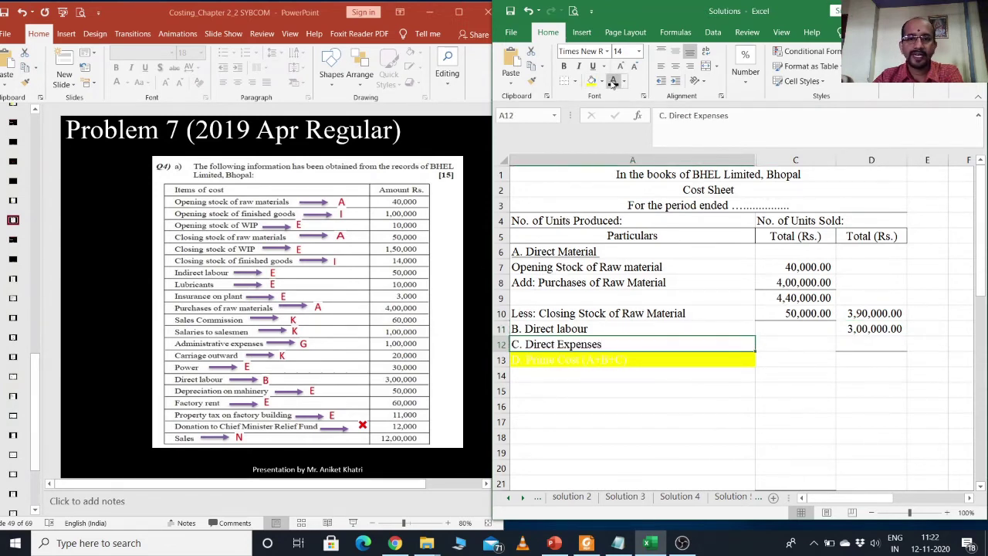
left_click(862, 340)
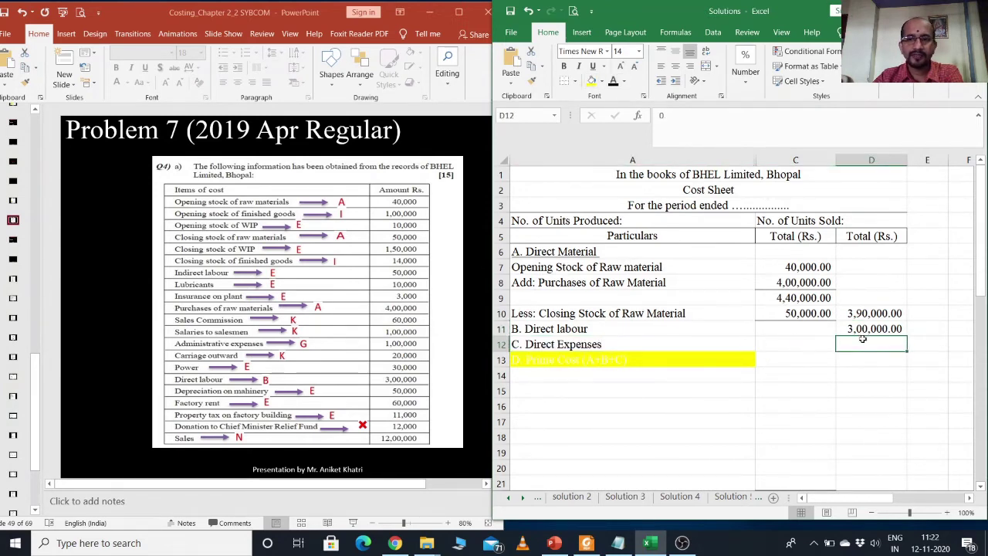
left_click(614, 81)
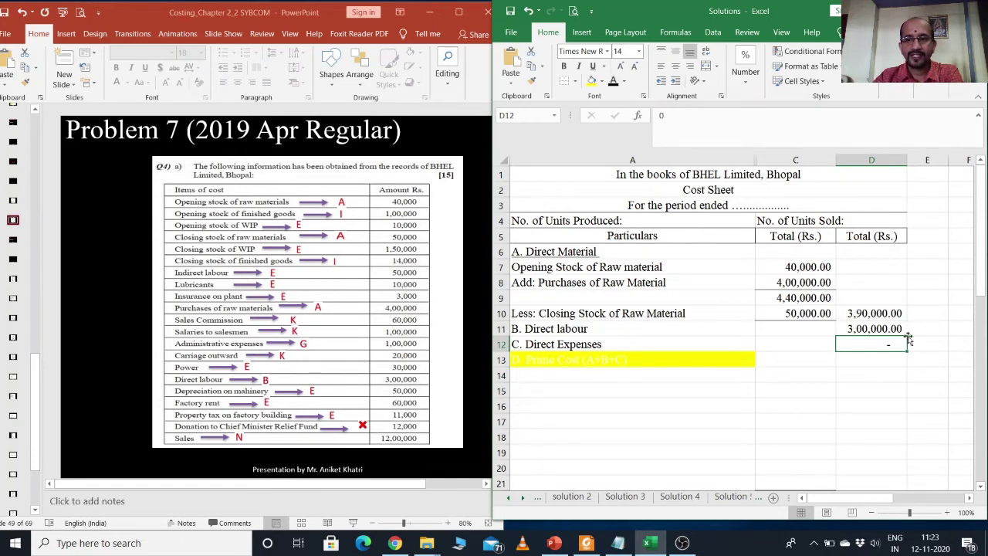
Step: Reveal the 6,90,000.00 Prime Cost total and its Prime Cost (A+B+C) heading
left_click(886, 362)
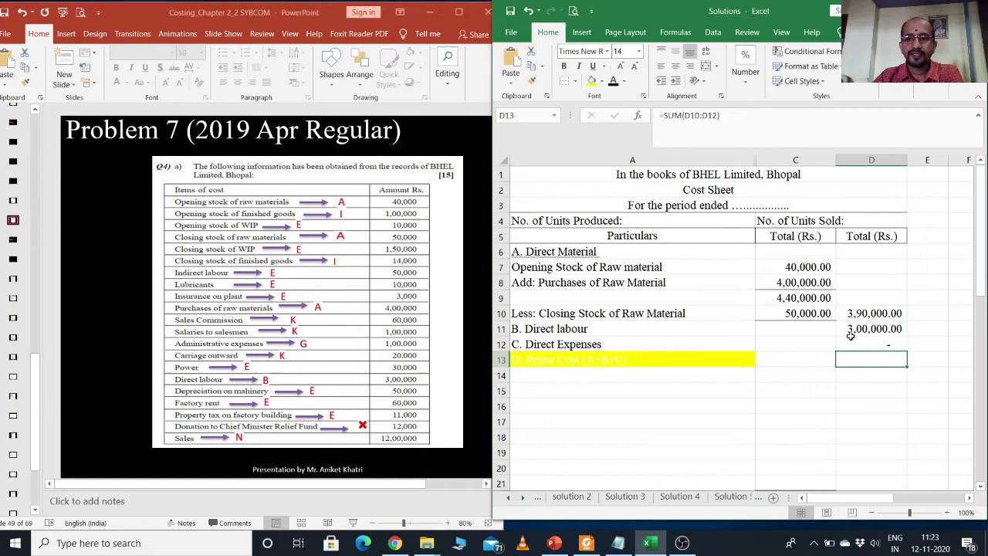
left_click(613, 82)
left_click(890, 377)
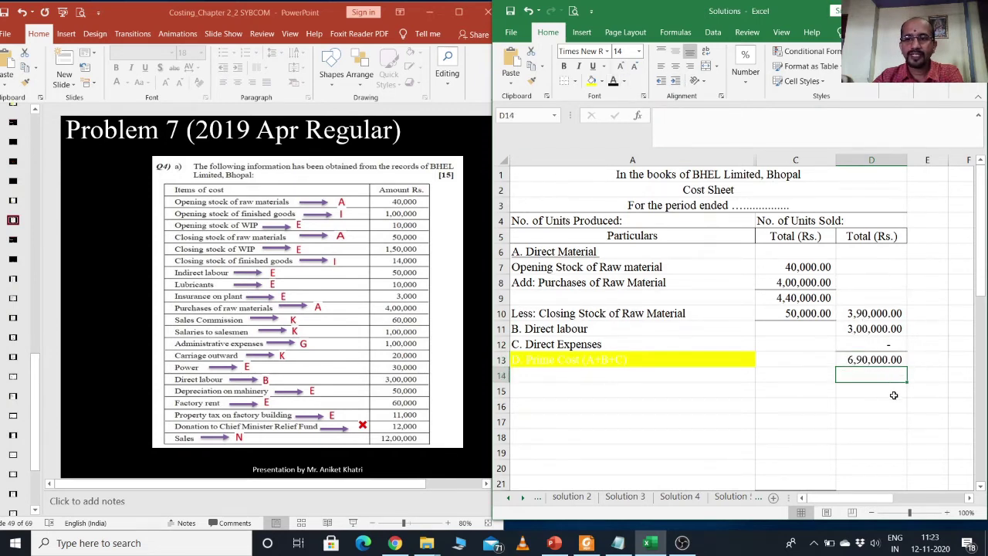
left_click(699, 357)
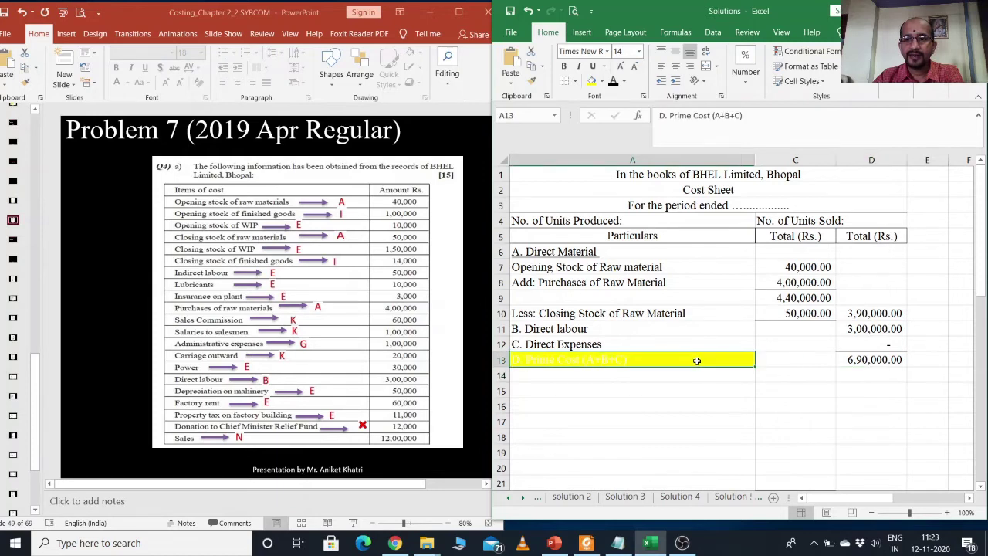
left_click(613, 81)
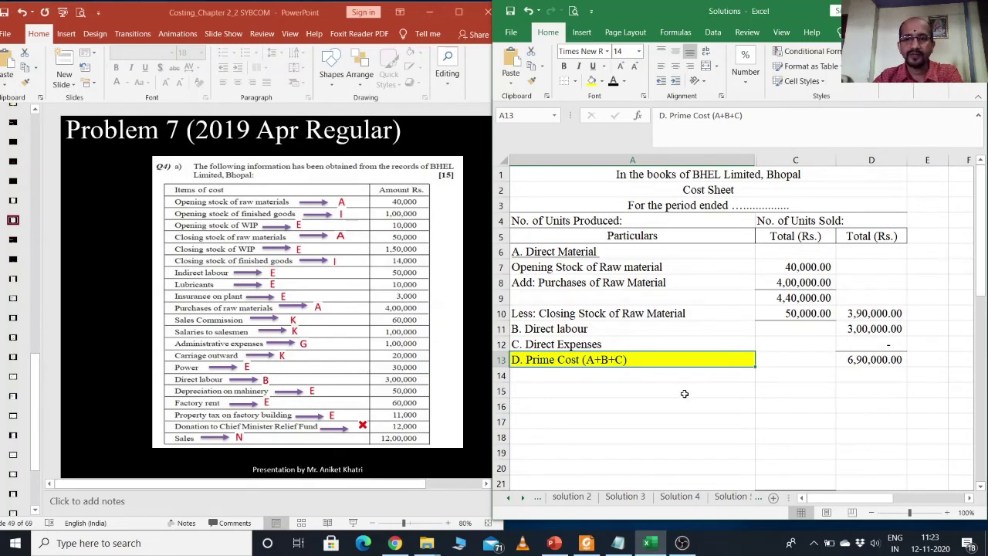
scroll(684, 393, "down", 1)
Step: Reveal the E. Factory Overheads heading and the Indirect Labour amount of 50,000.00
left_click(593, 328)
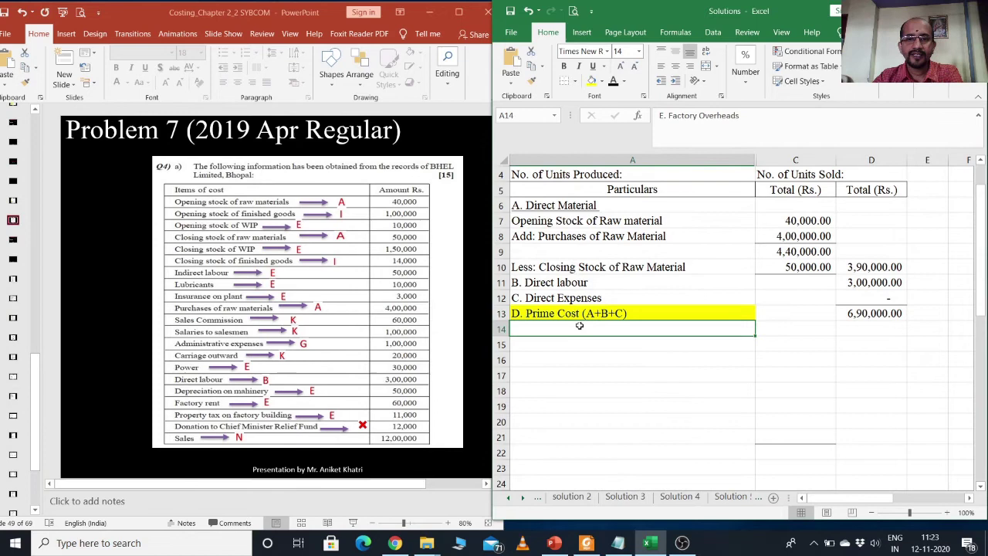
left_click(612, 82)
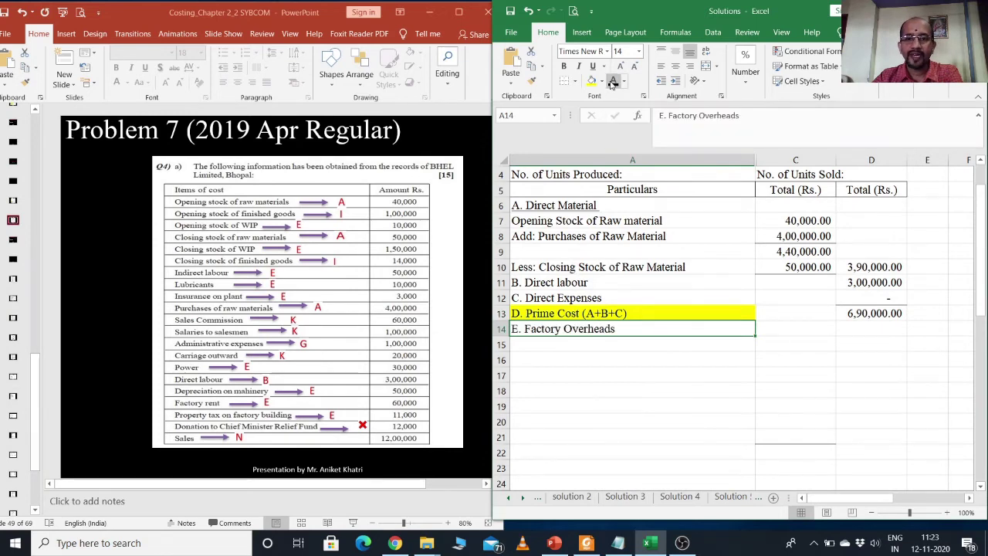
left_click(598, 343)
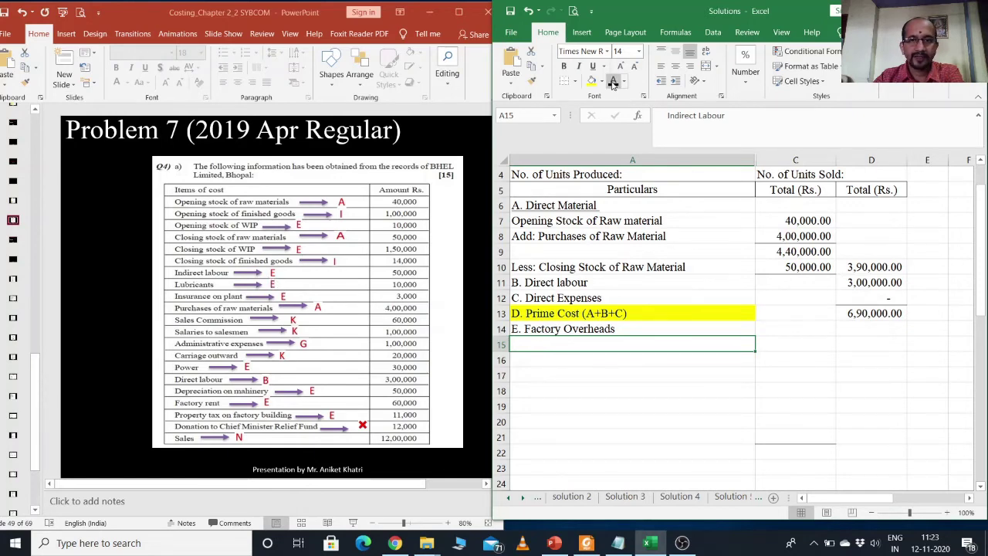
left_click(777, 344)
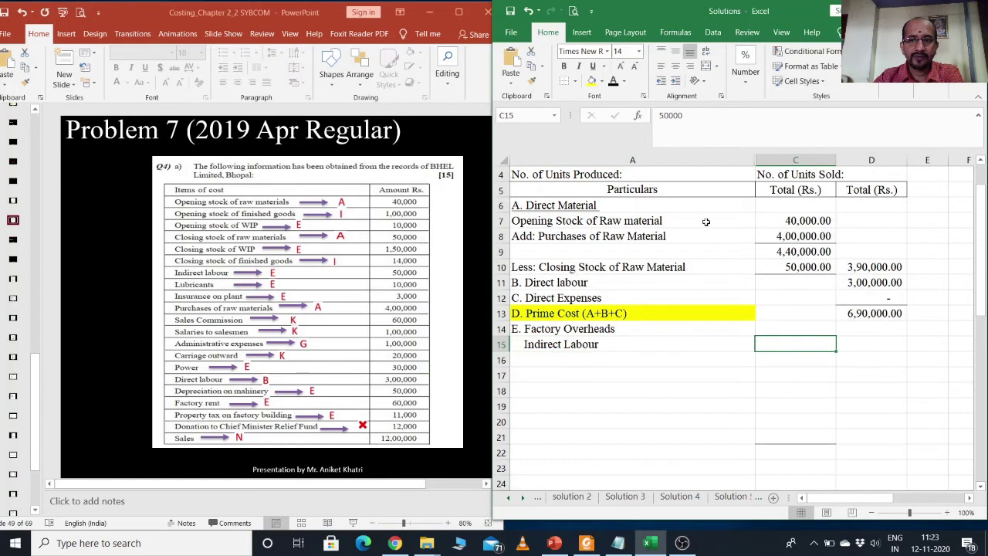
left_click(612, 81)
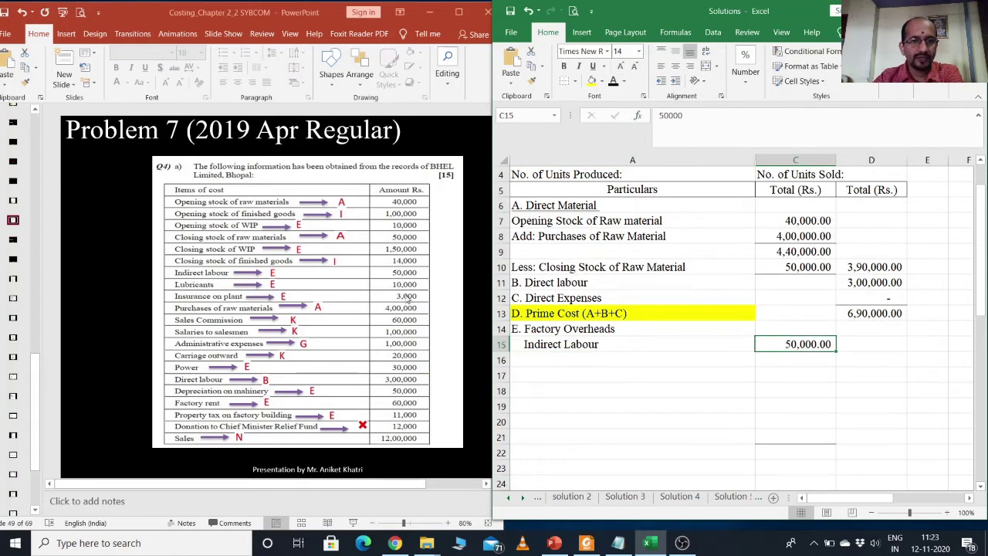
Step: Turn the Lubricants, Insurance of plant, Power, Depreciation on machinery and Factory rent rows black
left_click(732, 364)
left_click_drag(732, 363, 803, 360)
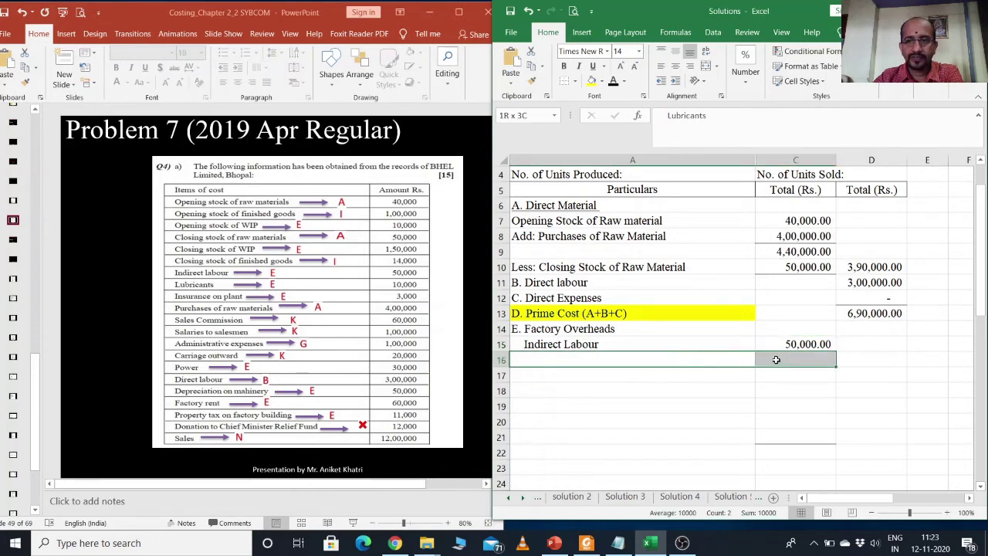
left_click(614, 84)
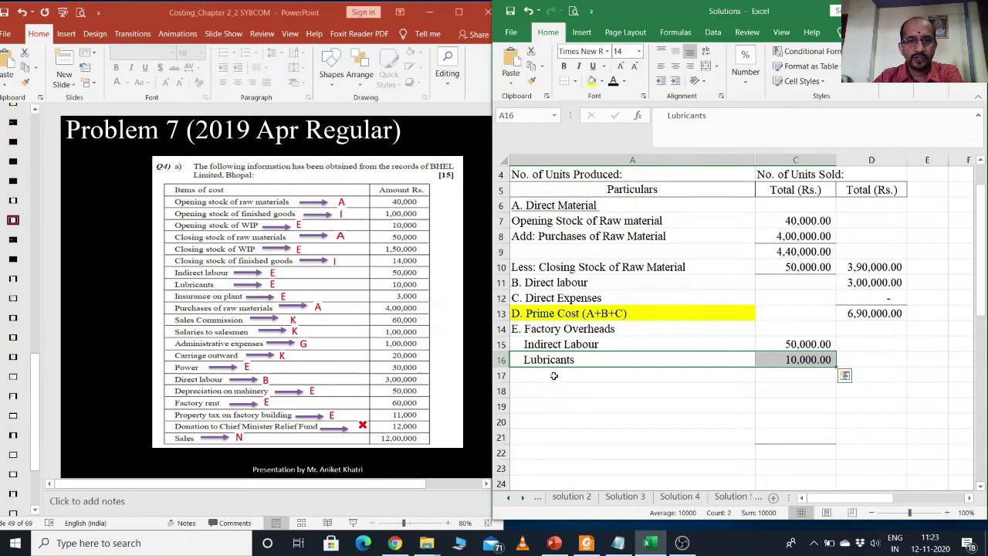
left_click_drag(560, 375, 802, 375)
left_click(613, 82)
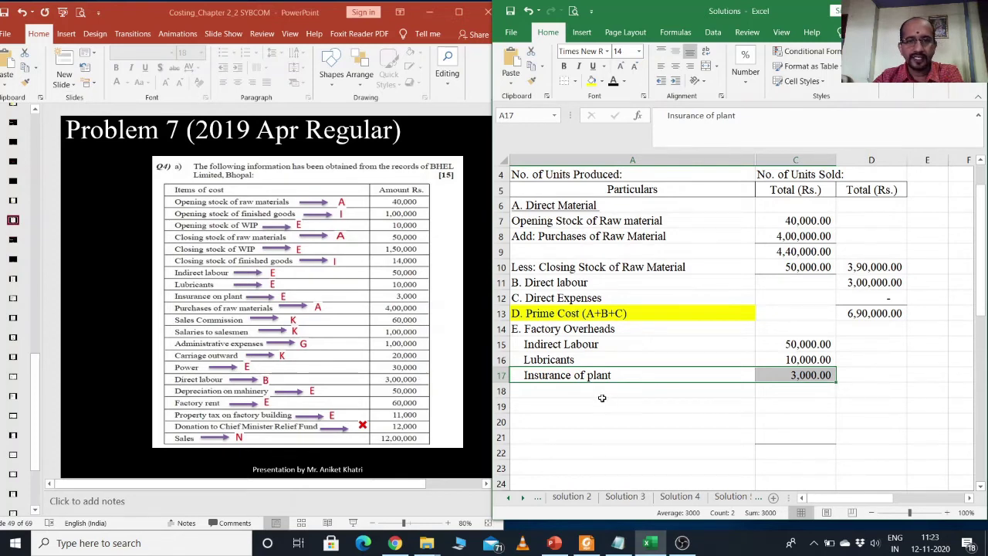
left_click_drag(576, 389, 787, 386)
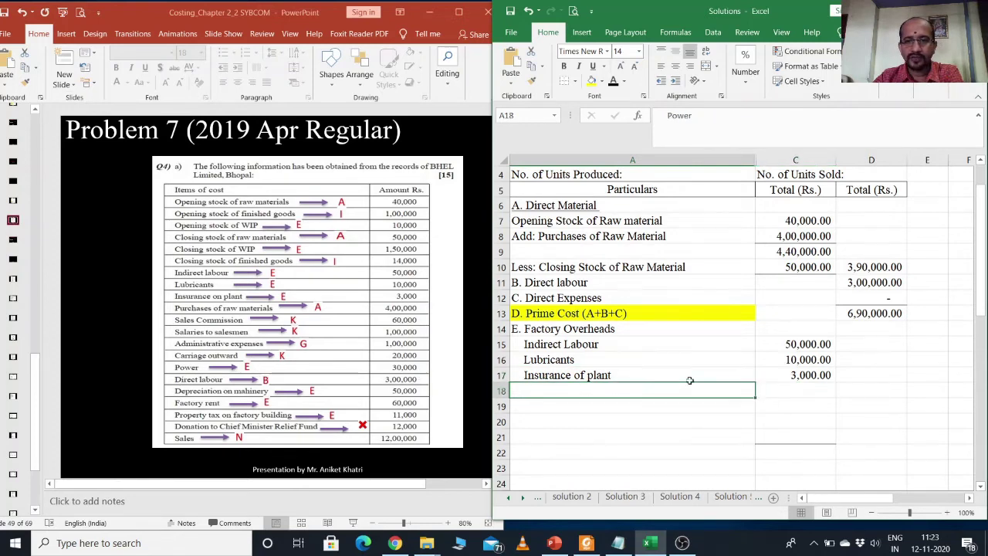
left_click(612, 82)
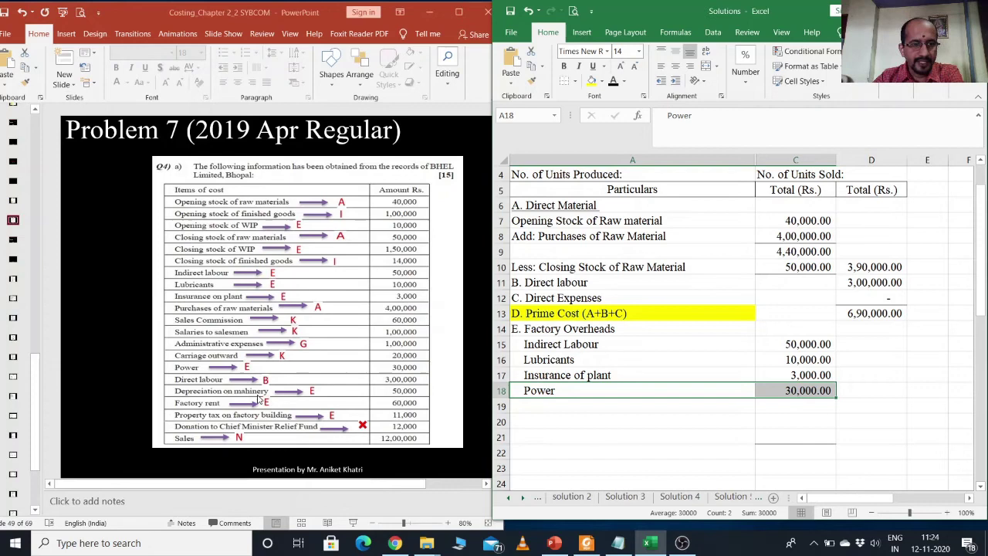
left_click_drag(540, 409, 795, 406)
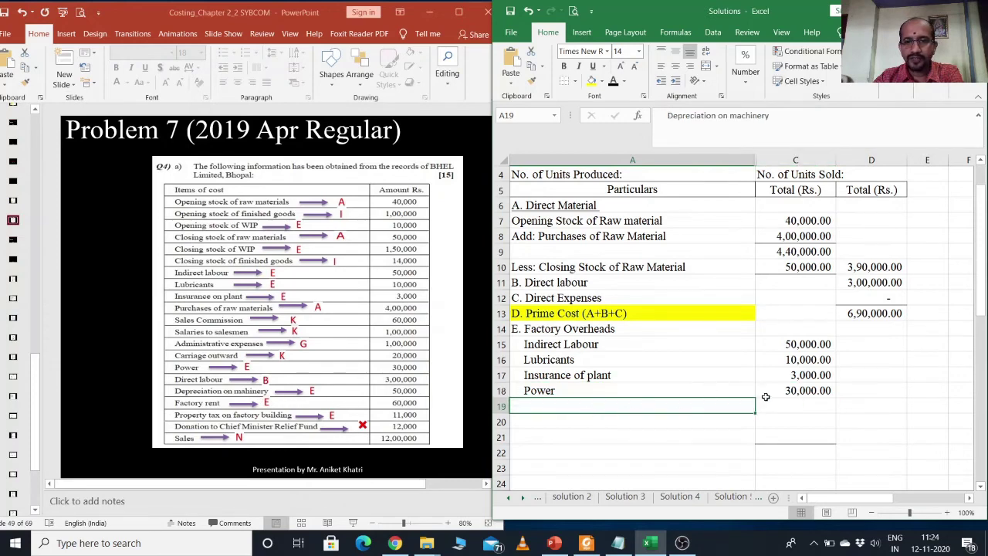
left_click(613, 82)
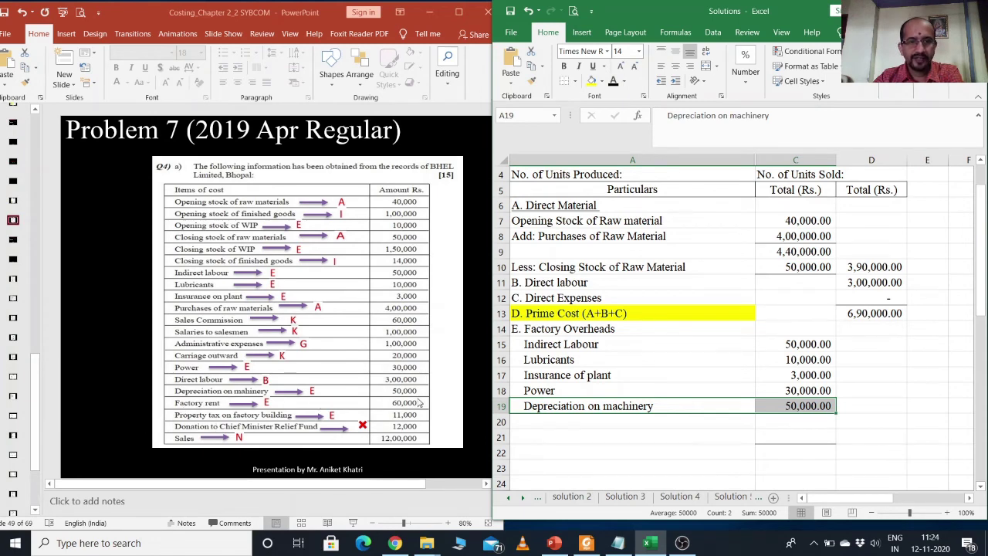
left_click_drag(534, 422, 802, 421)
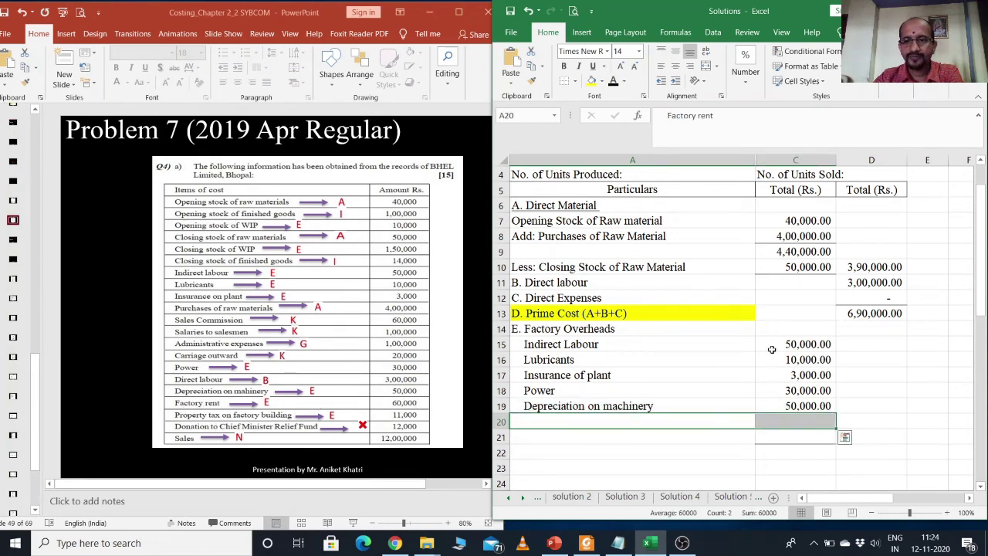
left_click(614, 83)
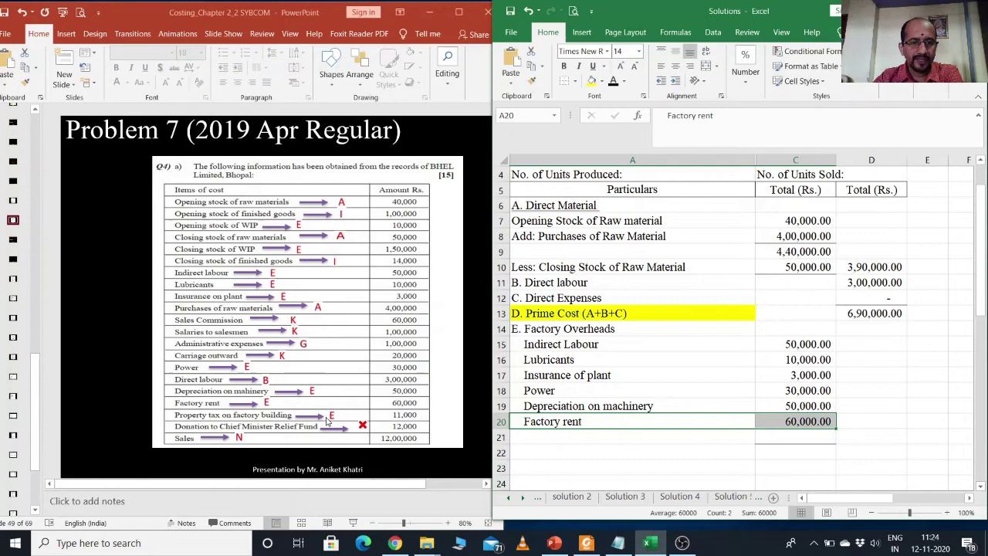
key("Down")
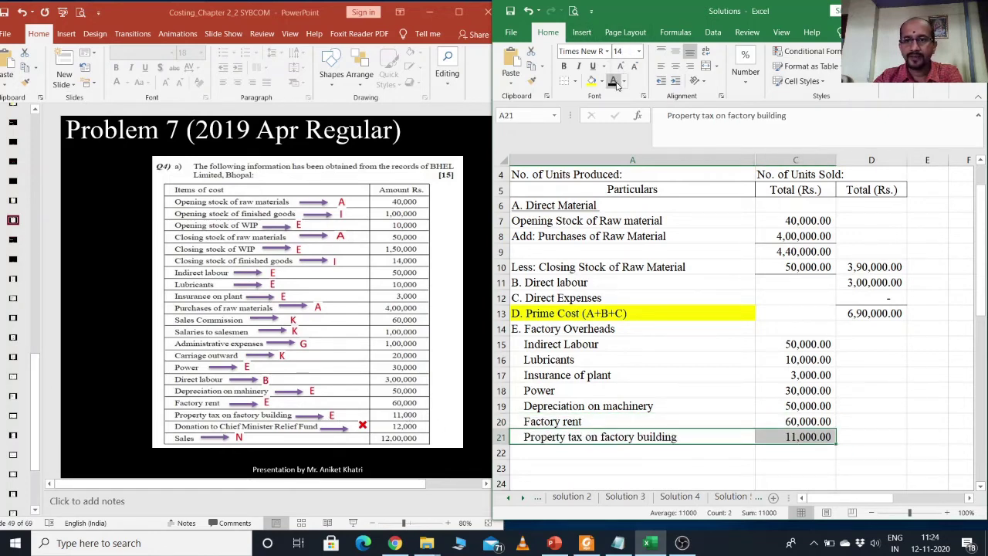
Step: Enter =SUM(C15:C21) in D21, totalling the factory overheads at 2,14,000.00
left_click(870, 438)
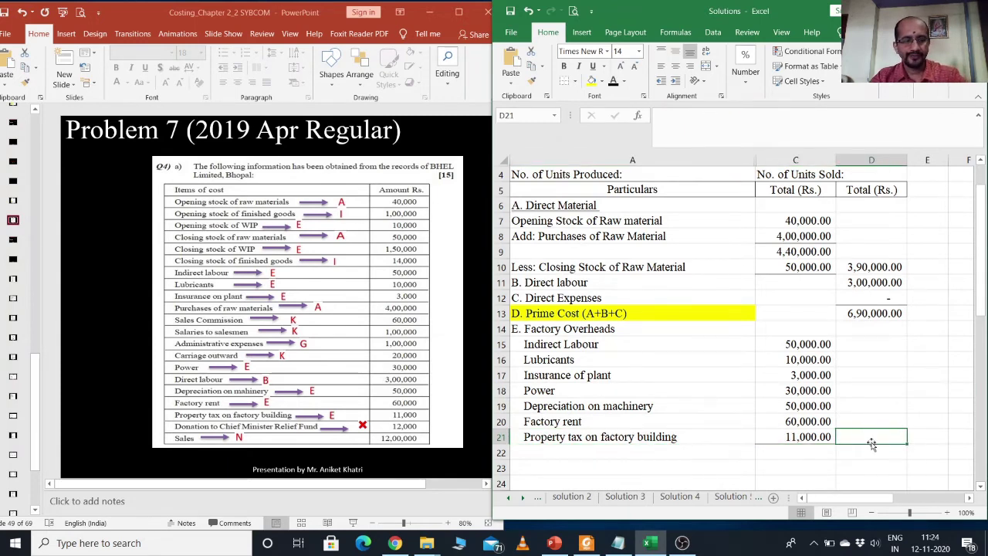
double_click(871, 442)
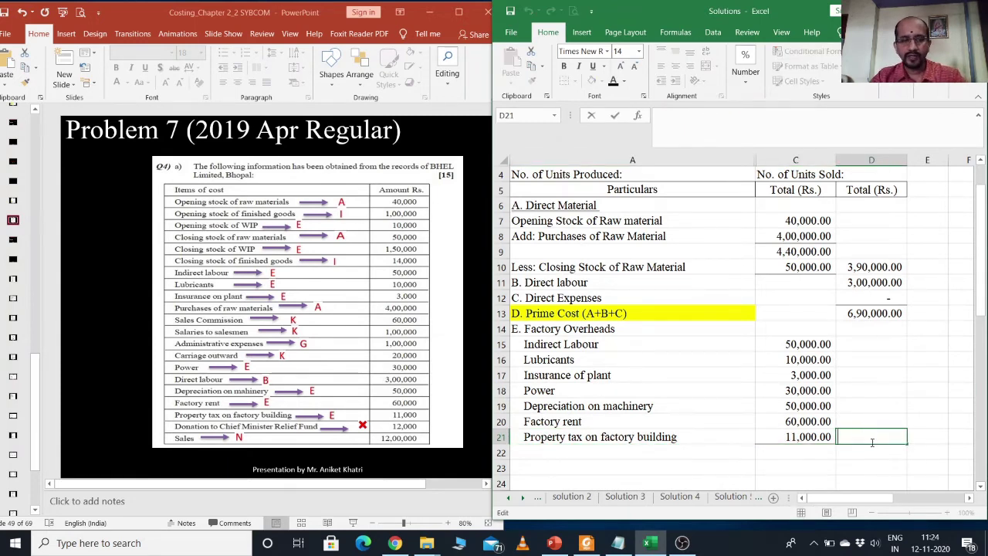
key("Escape")
double_click(871, 443)
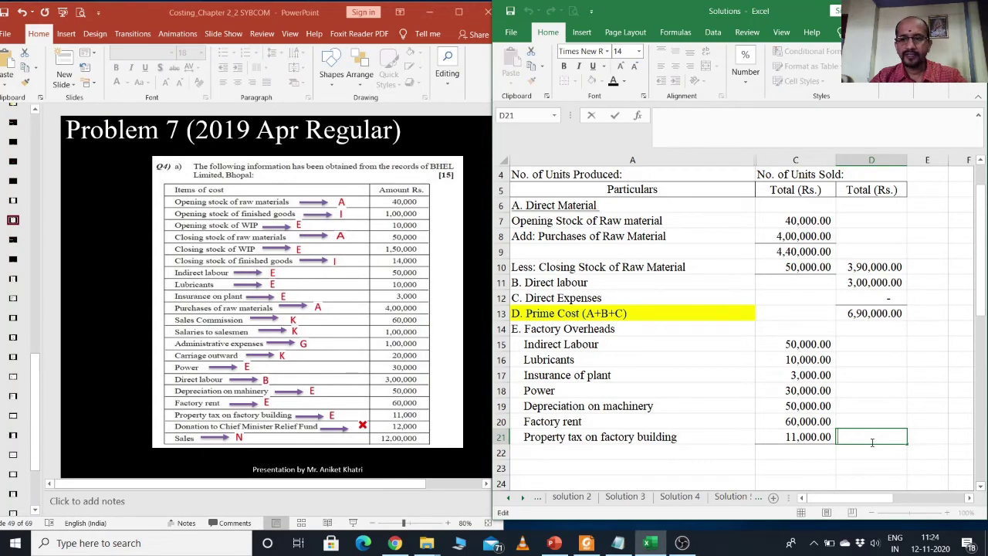
key("Escape")
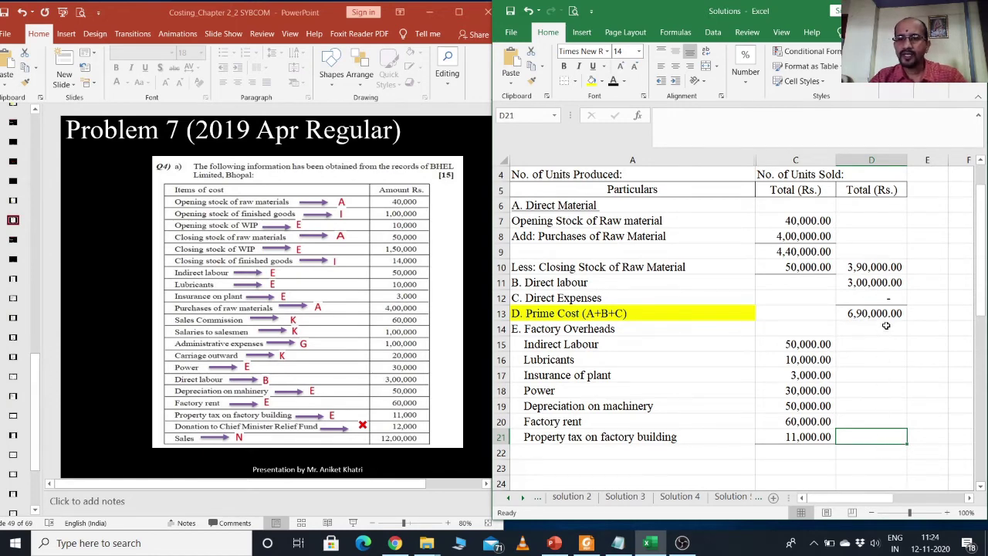
type("=s")
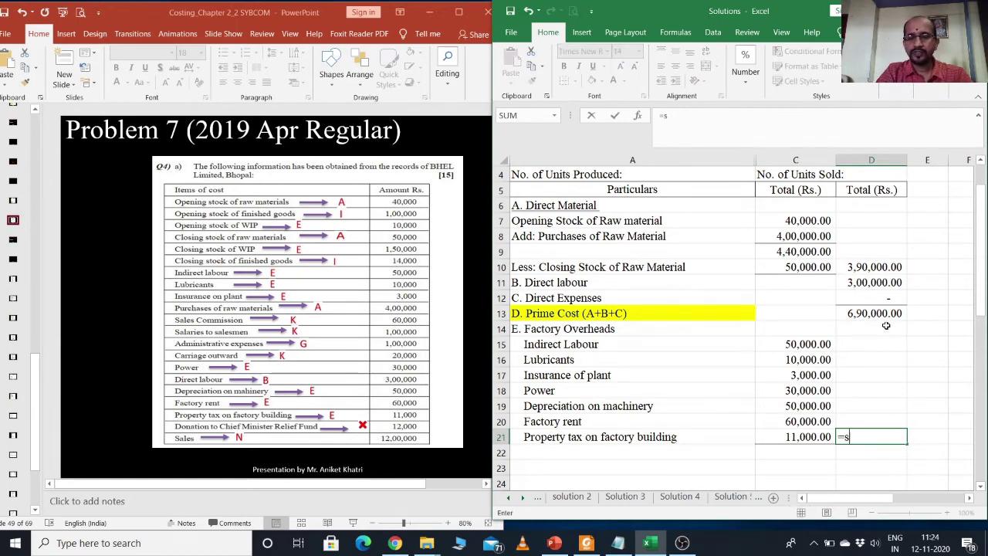
type("um")
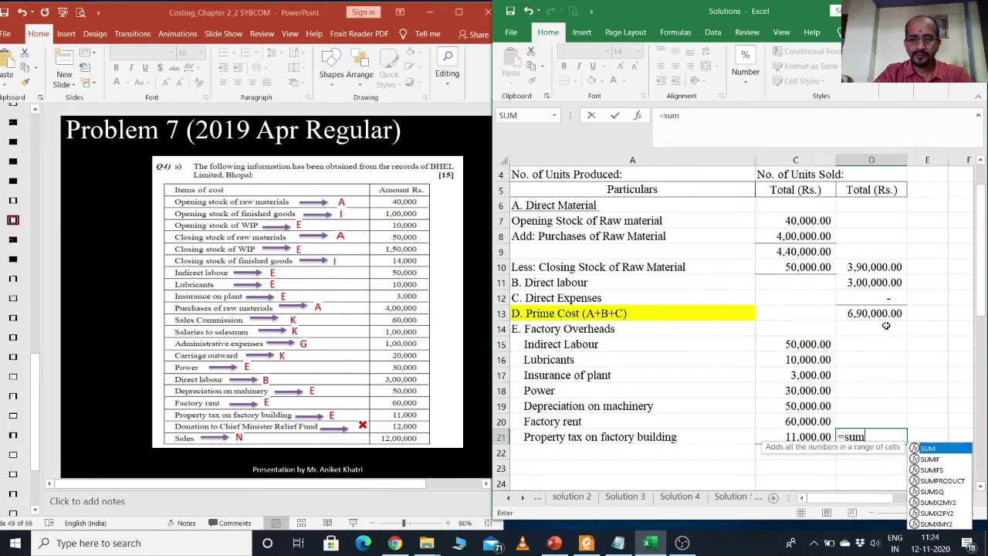
type("(")
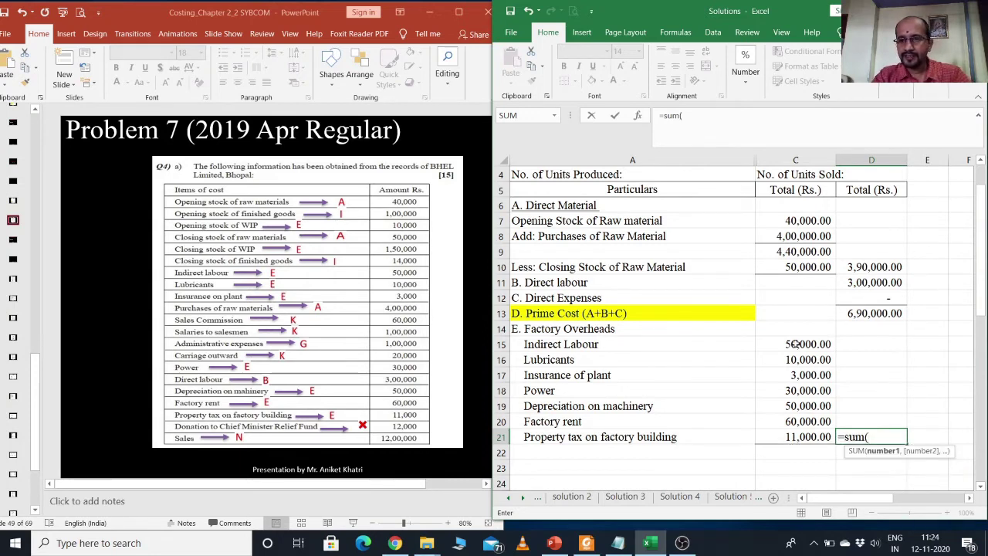
left_click_drag(795, 344, 812, 436)
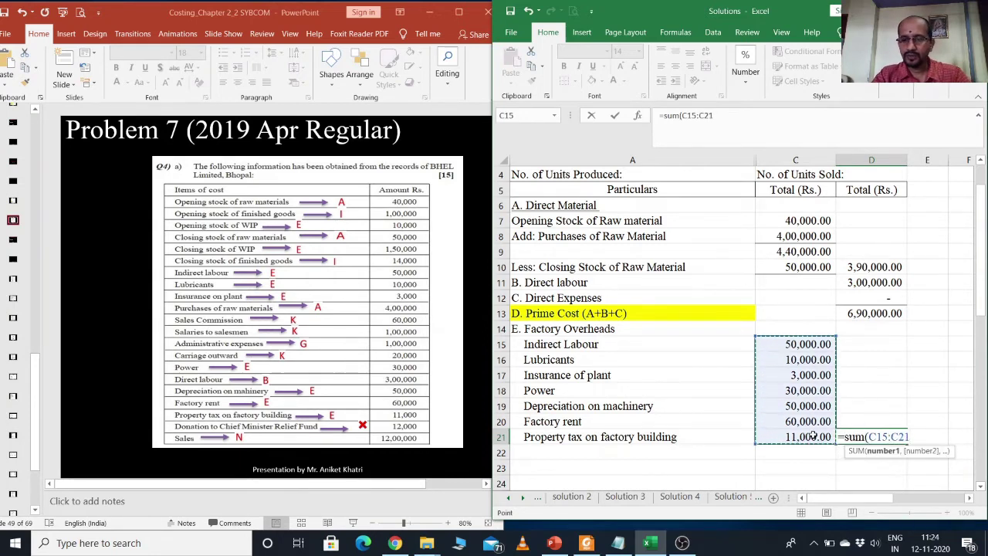
type(")")
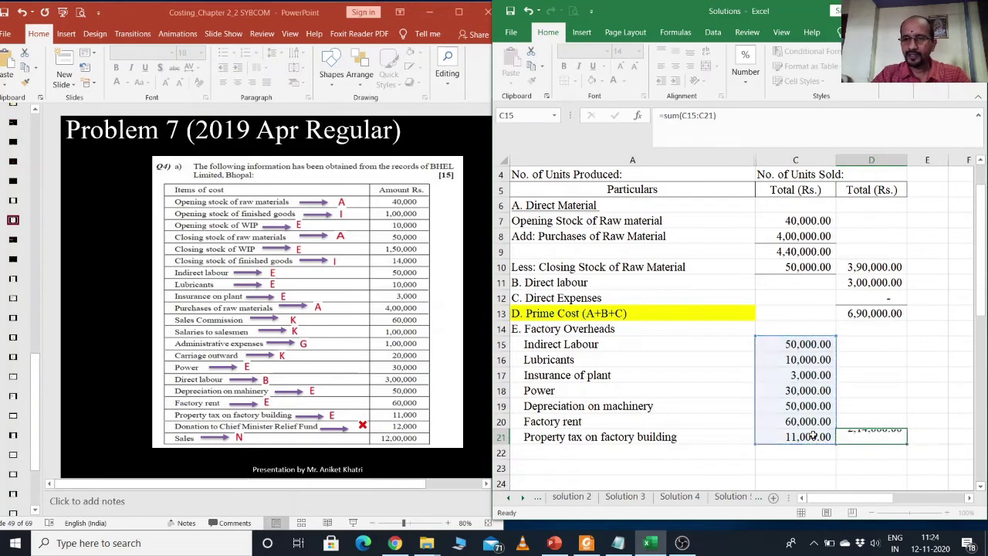
key("Return")
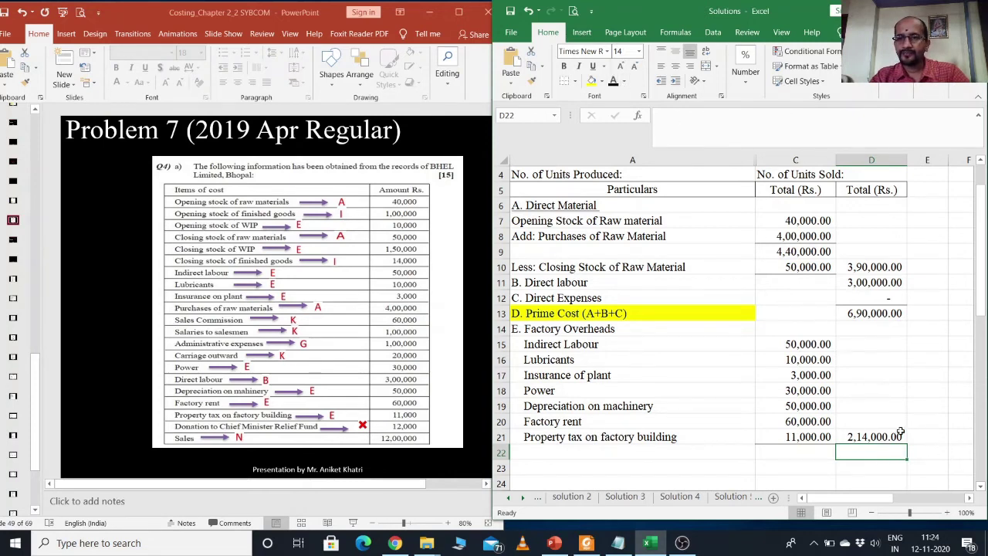
scroll(901, 432, "down", 2)
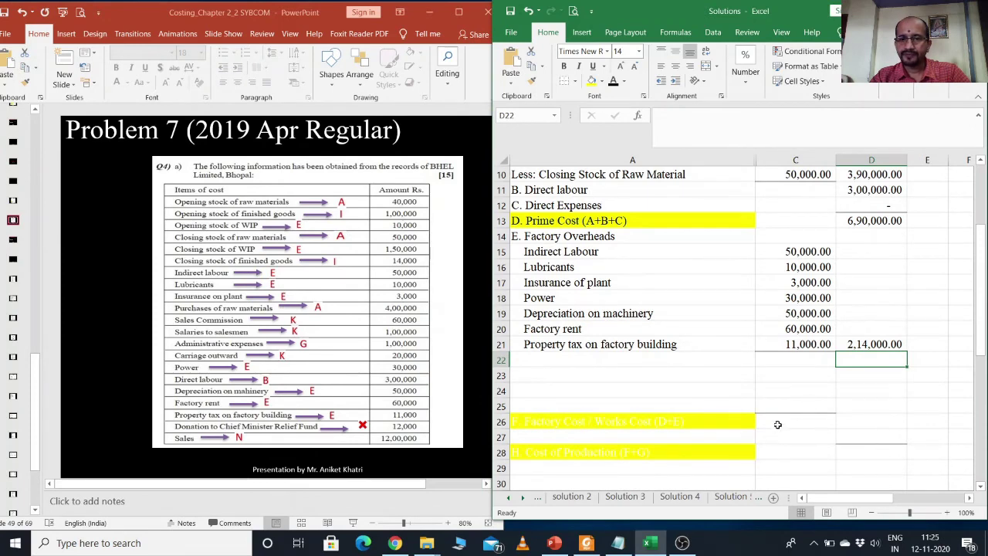
scroll(777, 424, "up", 3)
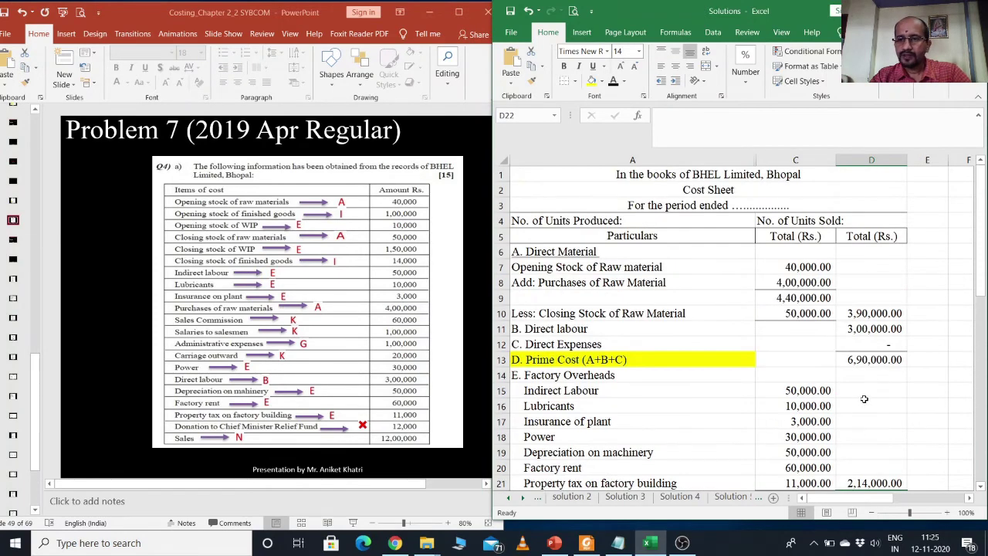
scroll(863, 398, "down", 2)
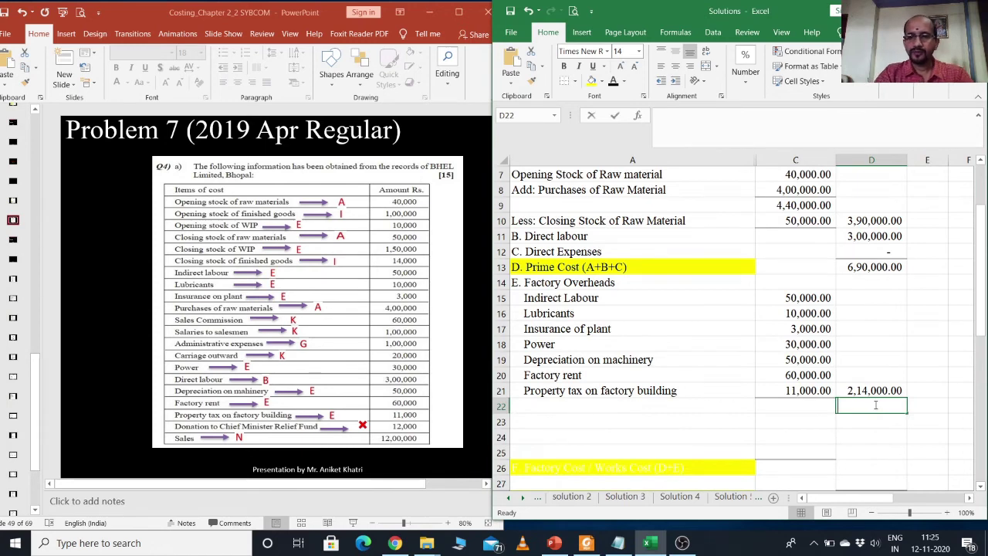
Step: Clear the D21 overheads total and the #NAME? error below it
type("=sum")
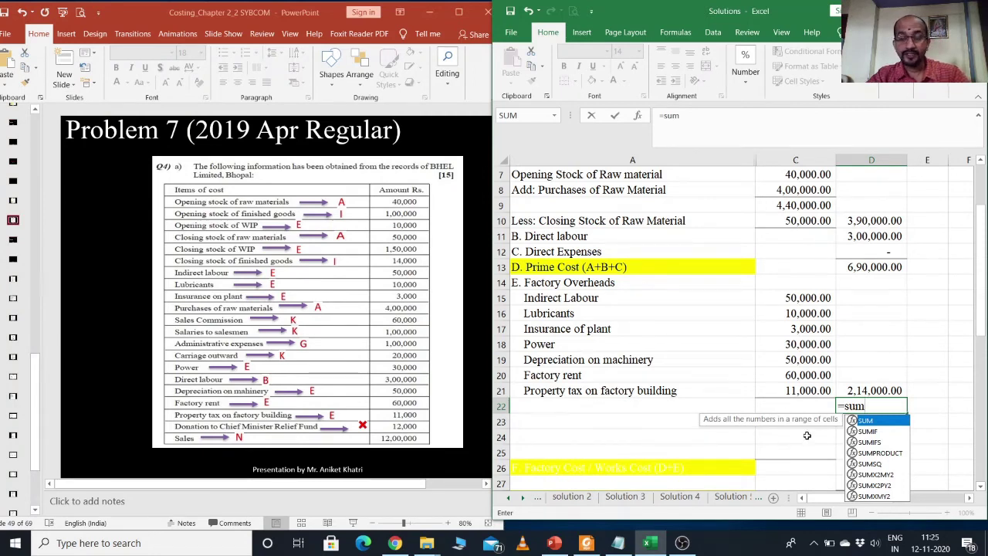
key("Escape")
left_click(872, 379)
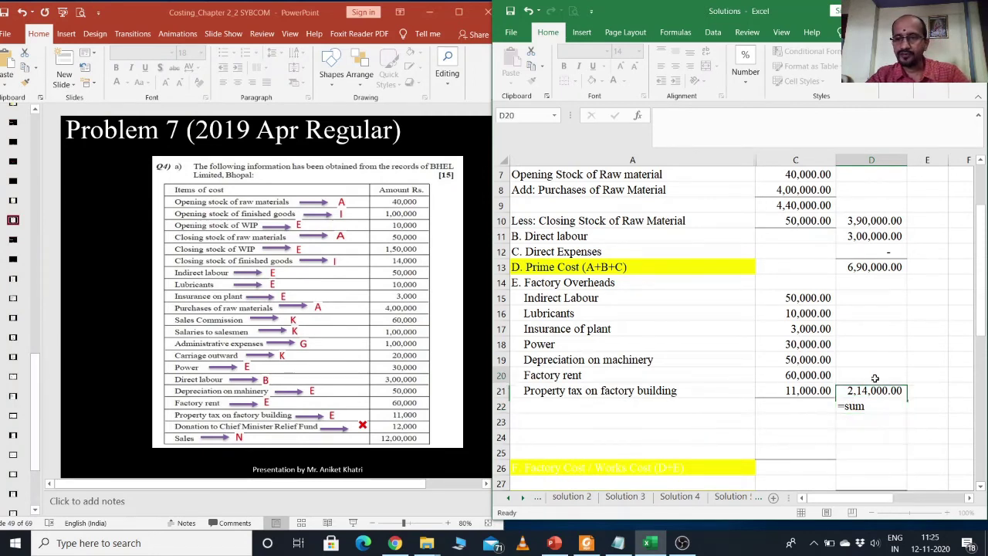
left_click_drag(870, 390, 874, 404)
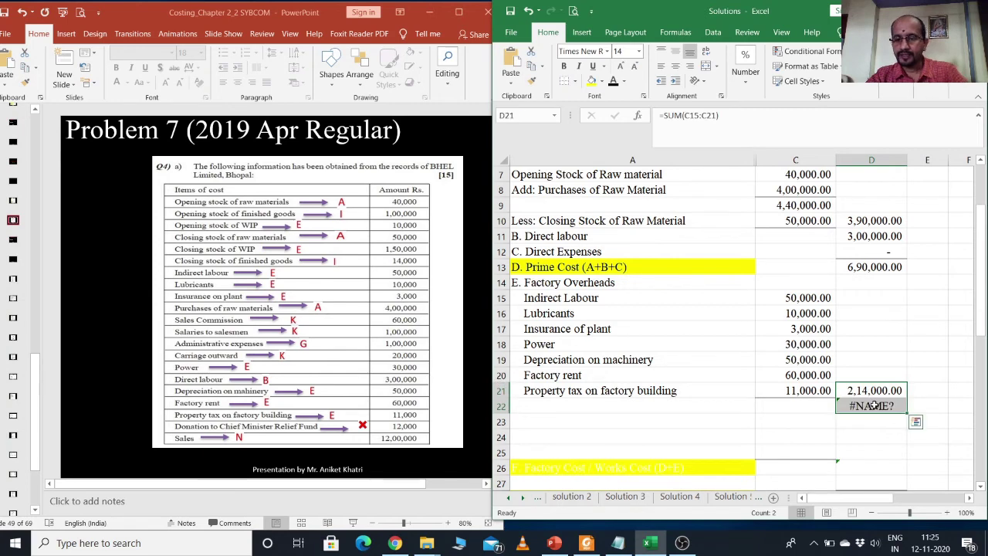
key("Delete")
Step: Reveal the 2,14,000.00 overheads sum in C22, moving on to the W-in-P adjustment heading
left_click(801, 403)
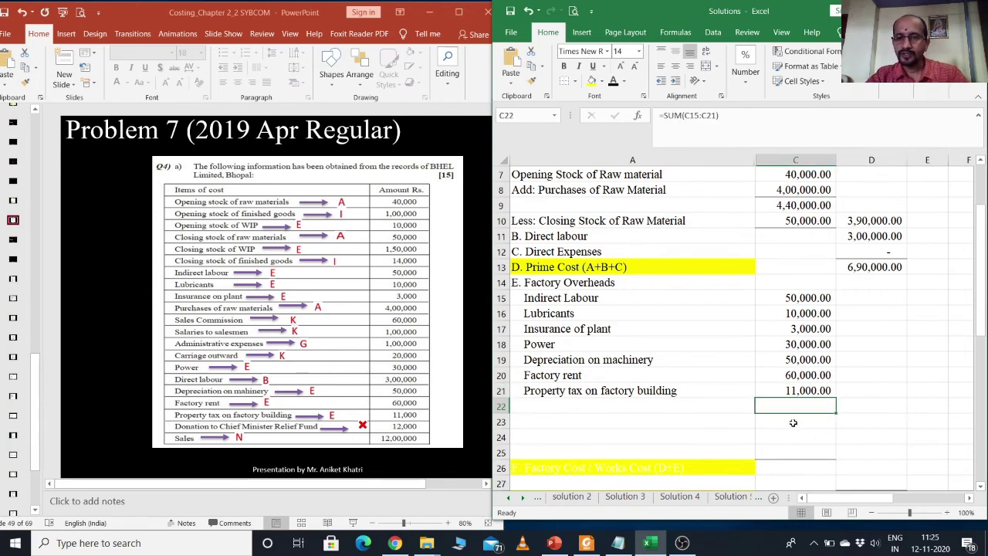
left_click(614, 85)
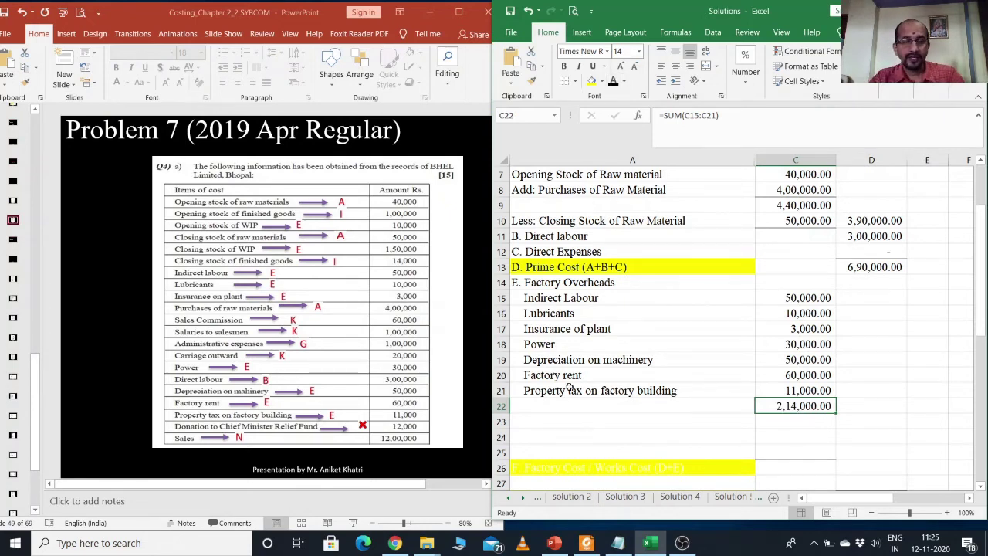
left_click(540, 421)
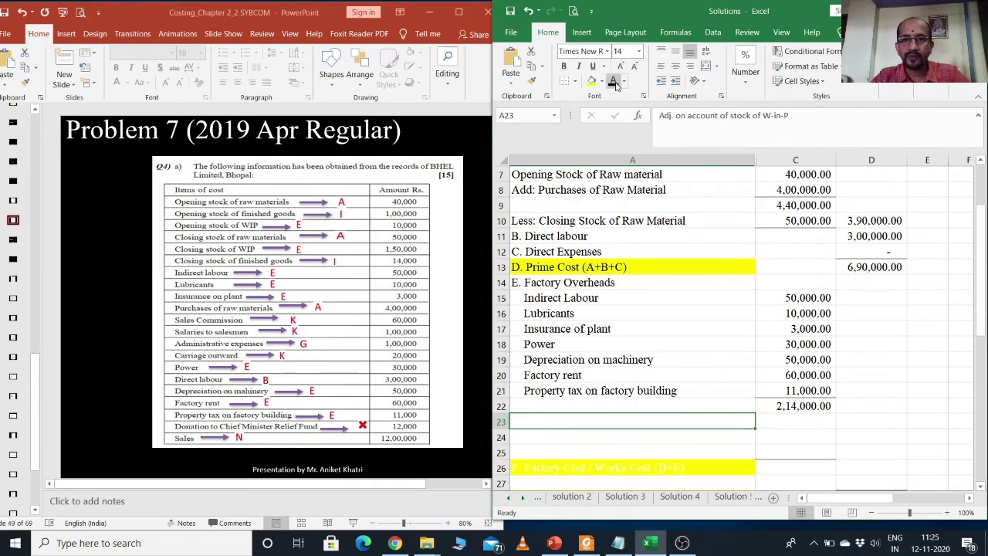
Step: Make the opening W-in-P amount of 10,000.00 in C24 visible in black
left_click(571, 437)
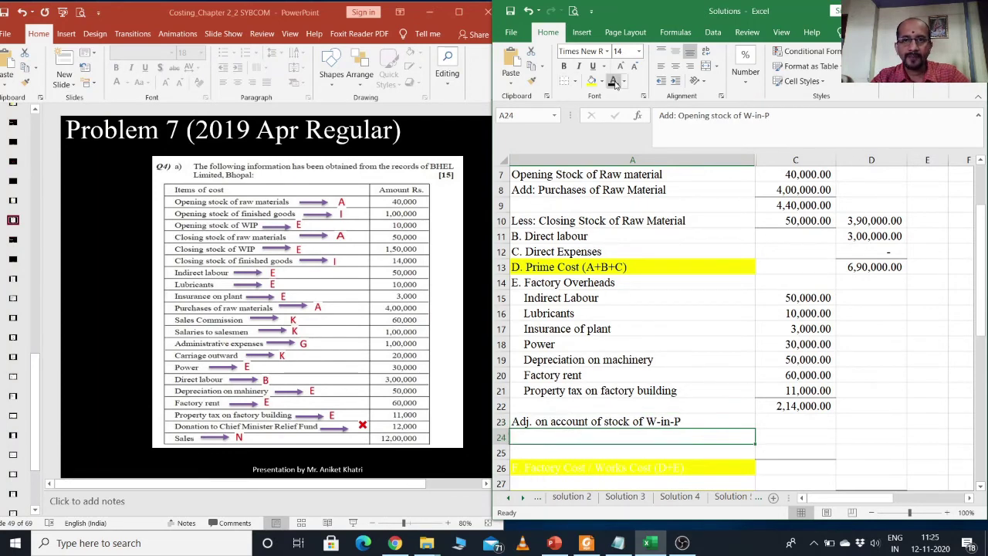
left_click(793, 437)
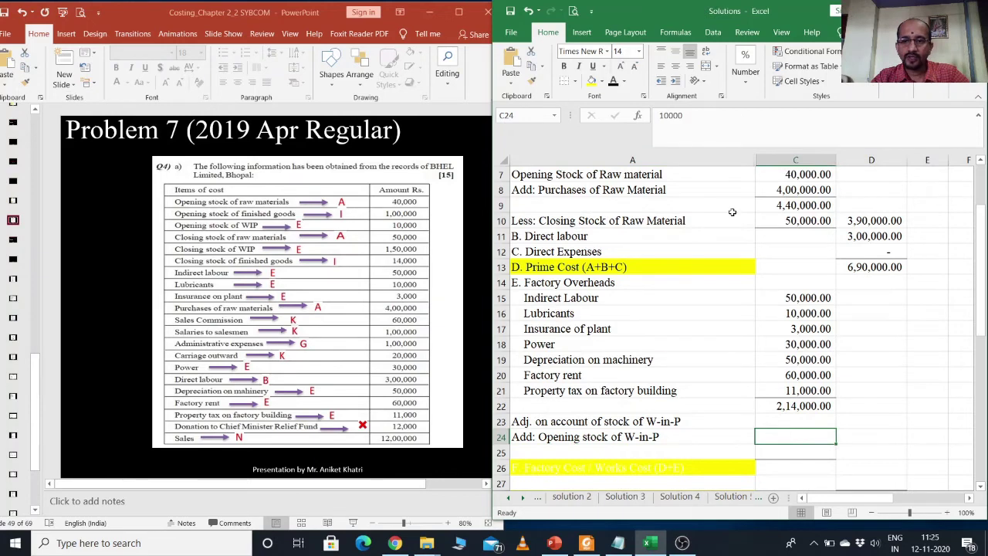
left_click(612, 82)
Step: Reveal the closing W-in-P label in A25 and enter 150000 in C25
left_click(554, 452)
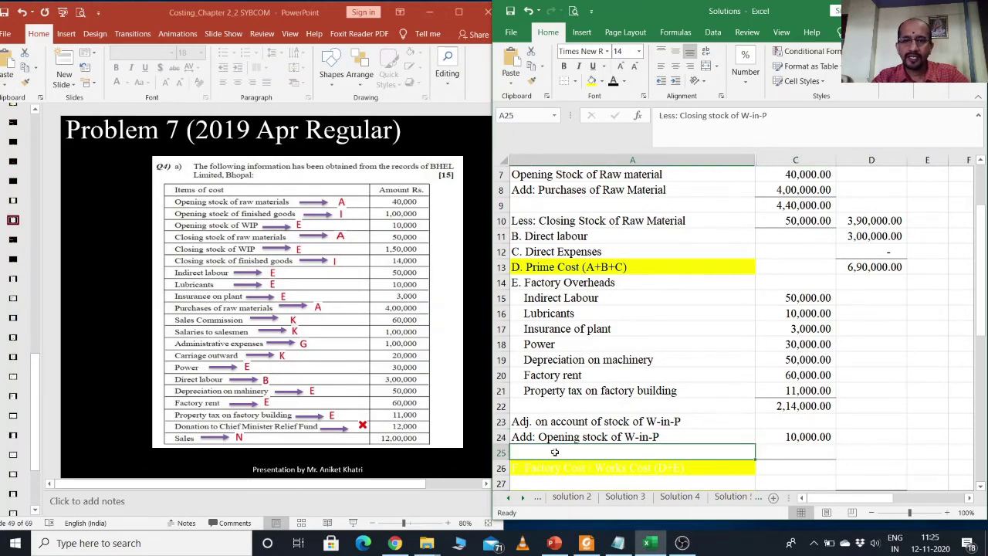
left_click(612, 82)
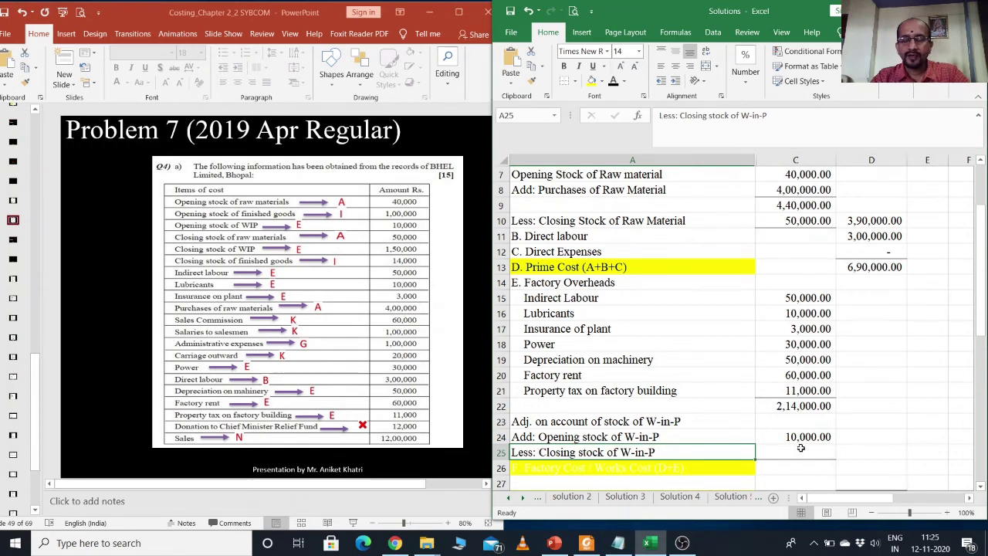
left_click(800, 447)
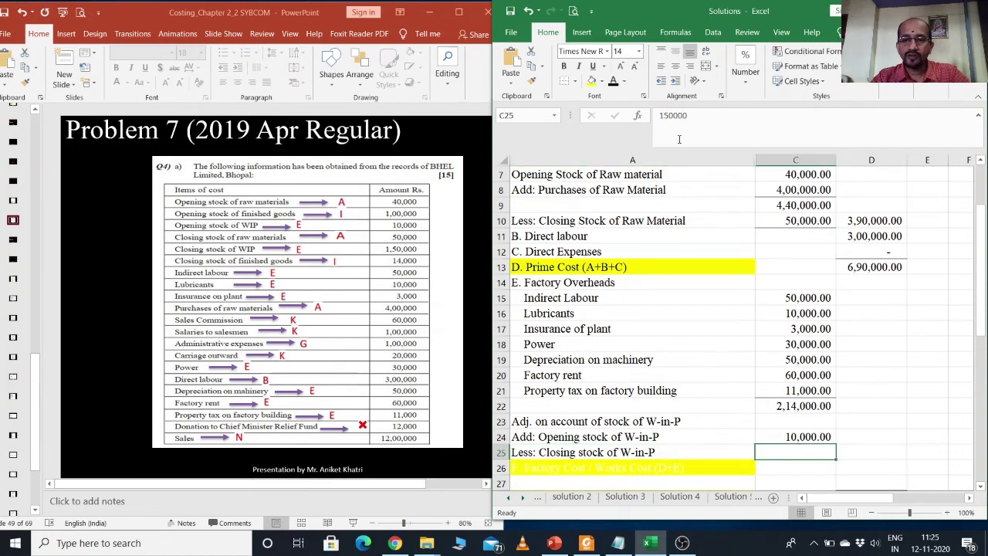
type("150000")
key("ctrl+Return")
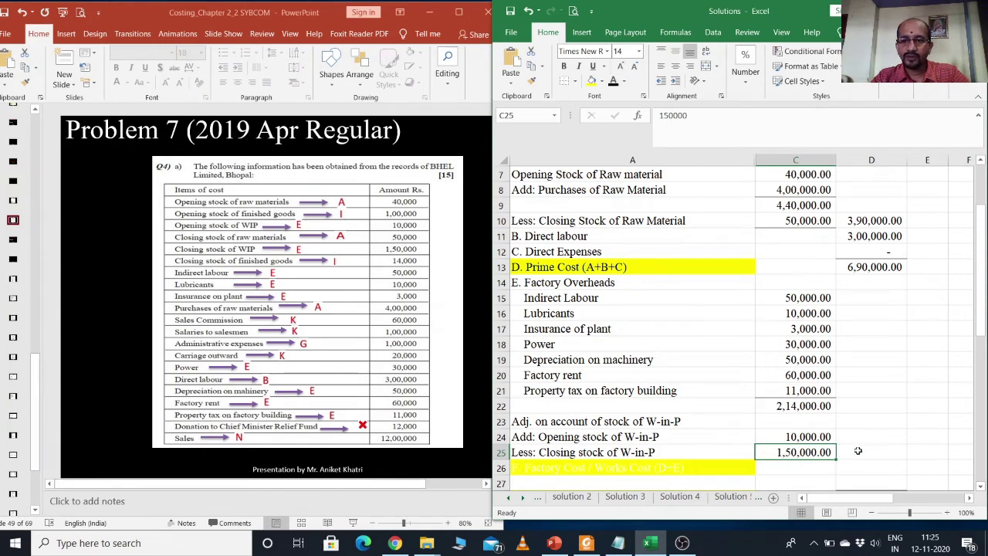
Step: Check the values and formulas in C22, C25, C24 and D25
left_click(803, 406)
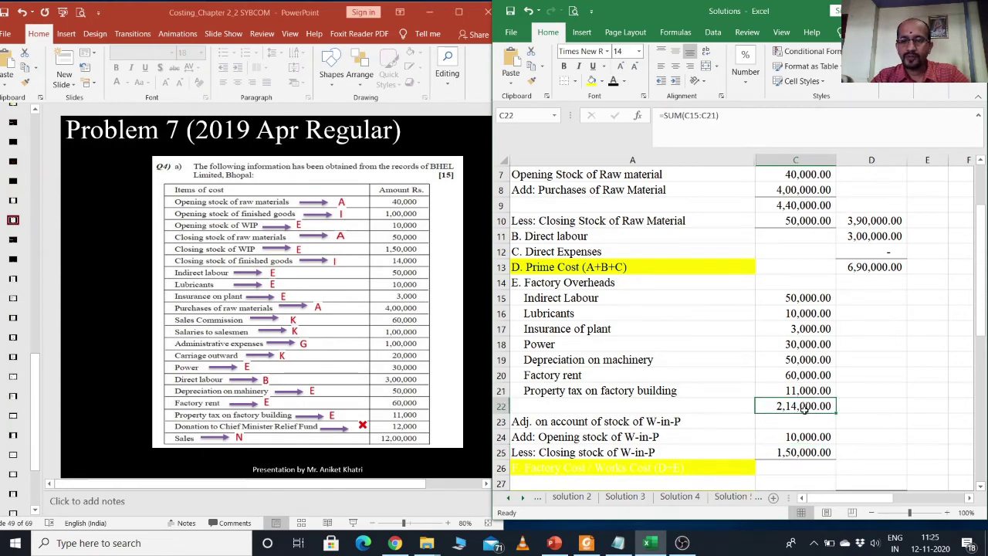
left_click(793, 454)
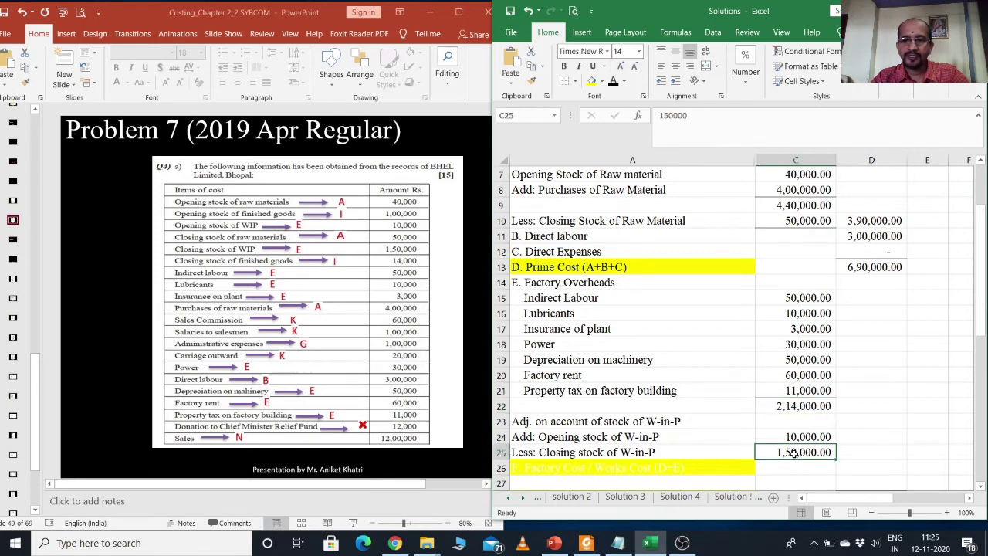
left_click(792, 436)
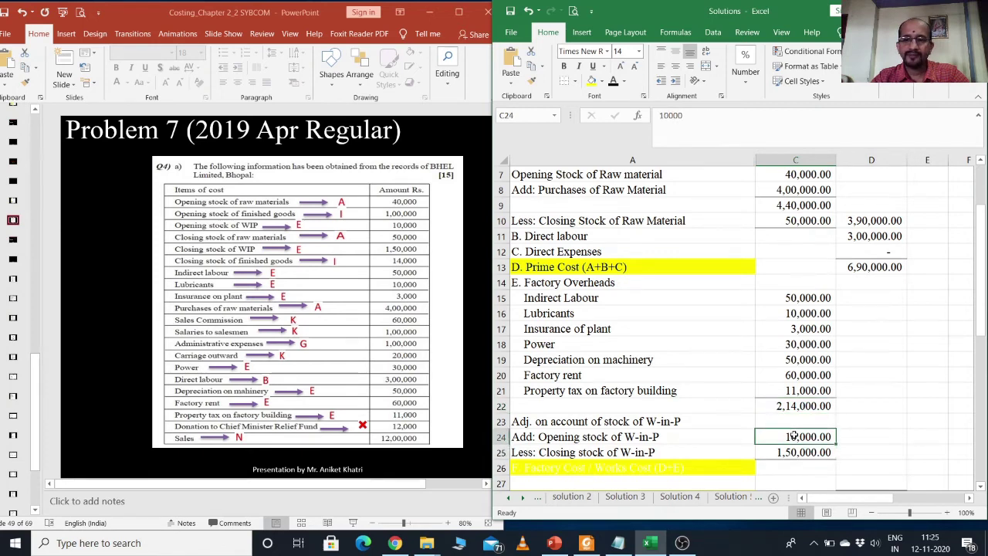
left_click(854, 452)
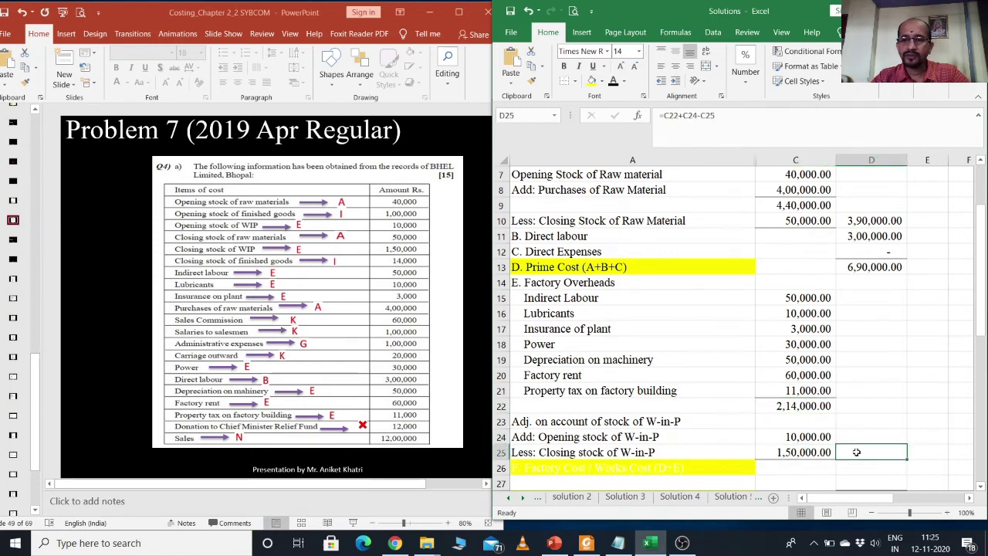
Step: Reveal the 74,000 W-in-P adjustment in D25 in black and give it a bottom border
left_click(613, 81)
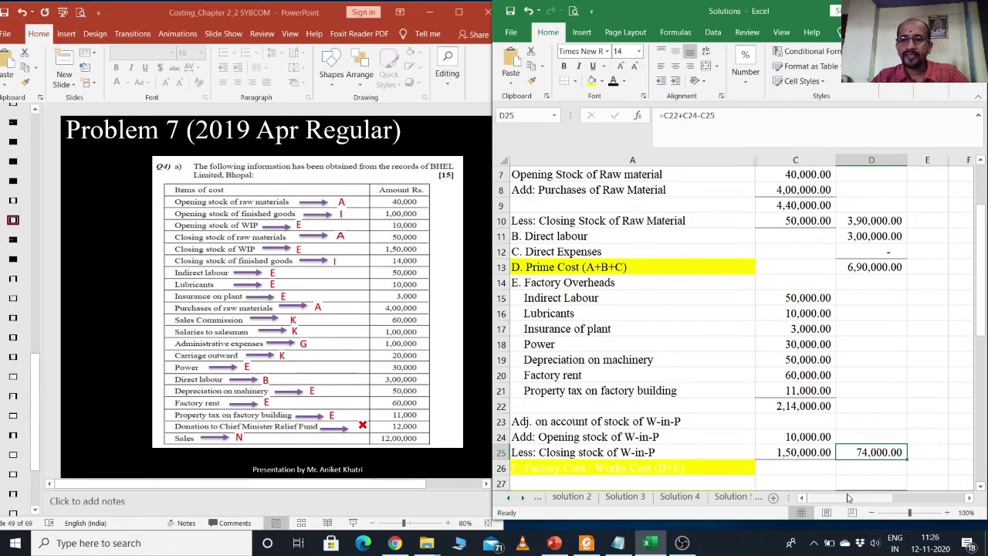
scroll(849, 478, "down", 4)
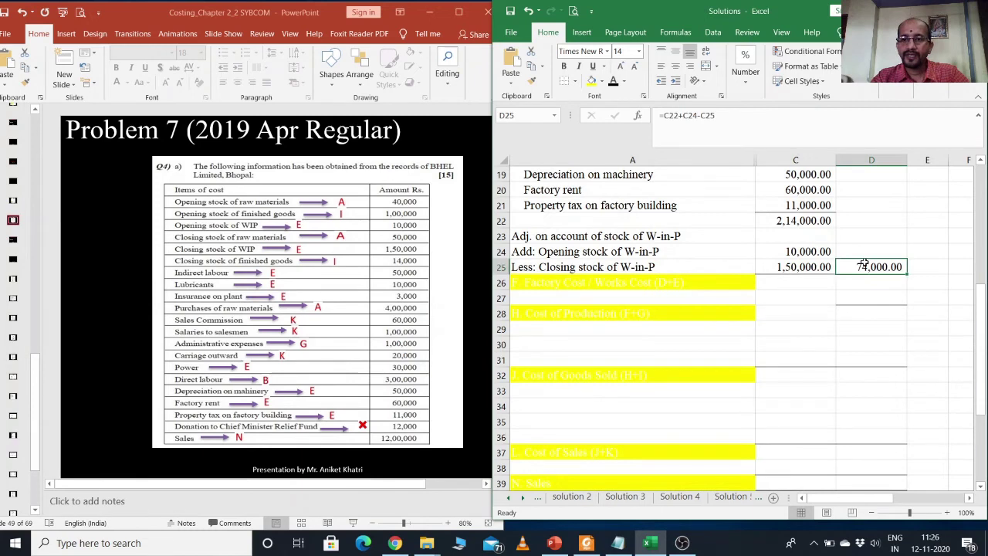
left_click(575, 82)
left_click(581, 116)
Step: Reveal the Factory Cost / Works Cost label and its 7,64,000 total in row 26
left_click(875, 283)
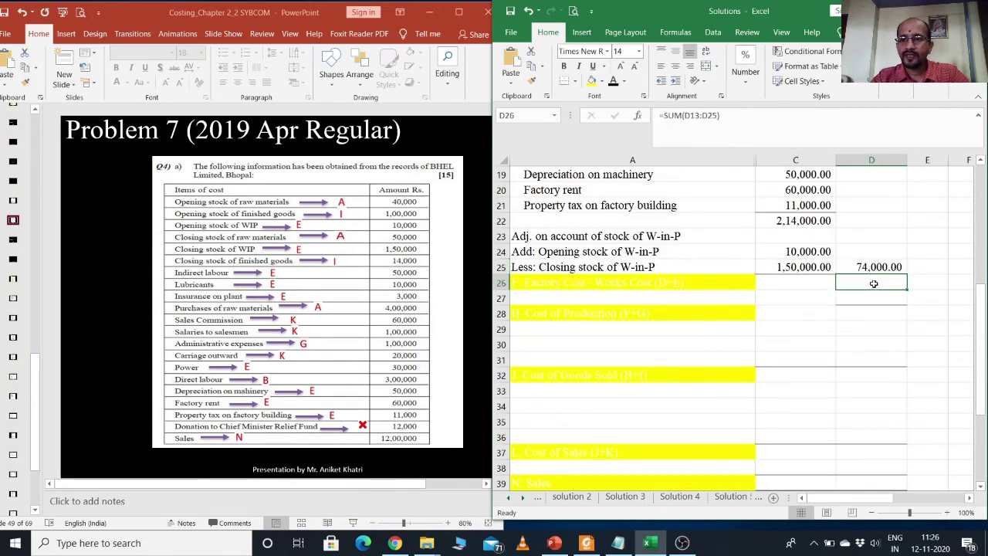
left_click(614, 80)
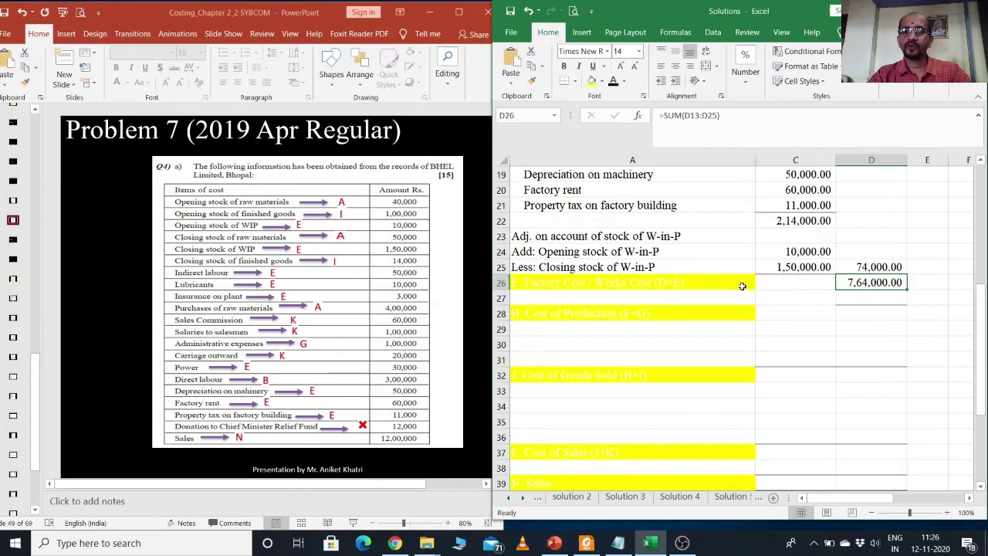
left_click(694, 282)
left_click(614, 80)
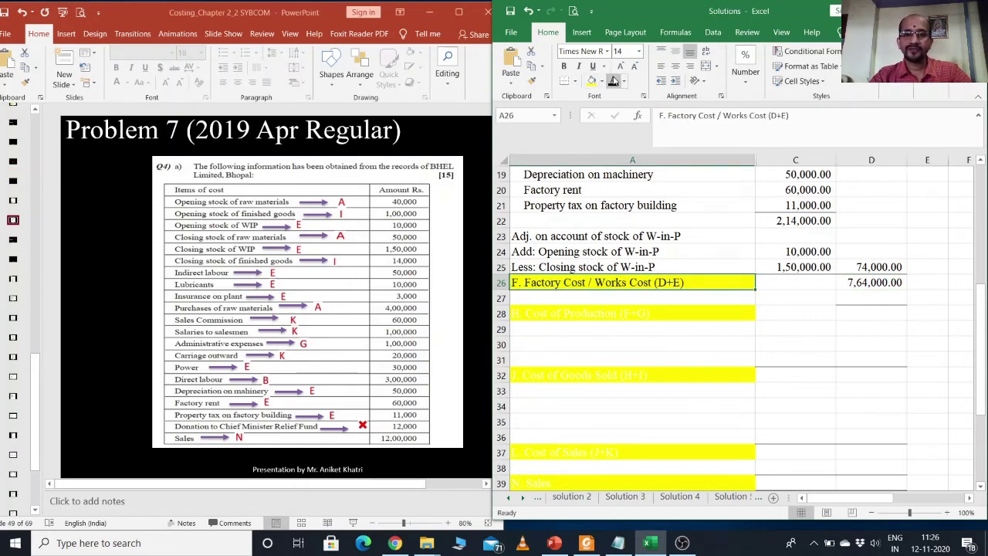
Step: Reveal the Administration Expenses label and its 1,00,000 amount in row 27
left_click(609, 297)
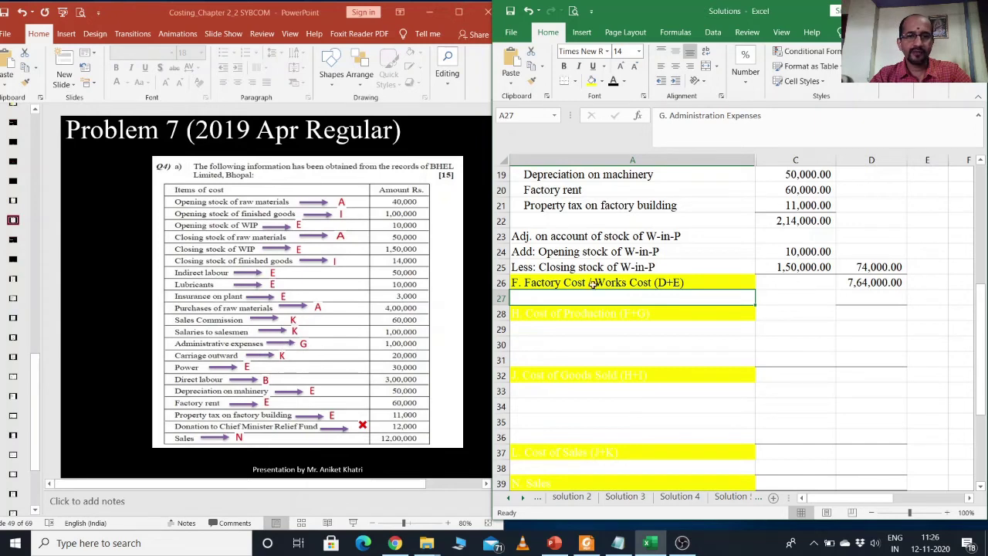
left_click(612, 81)
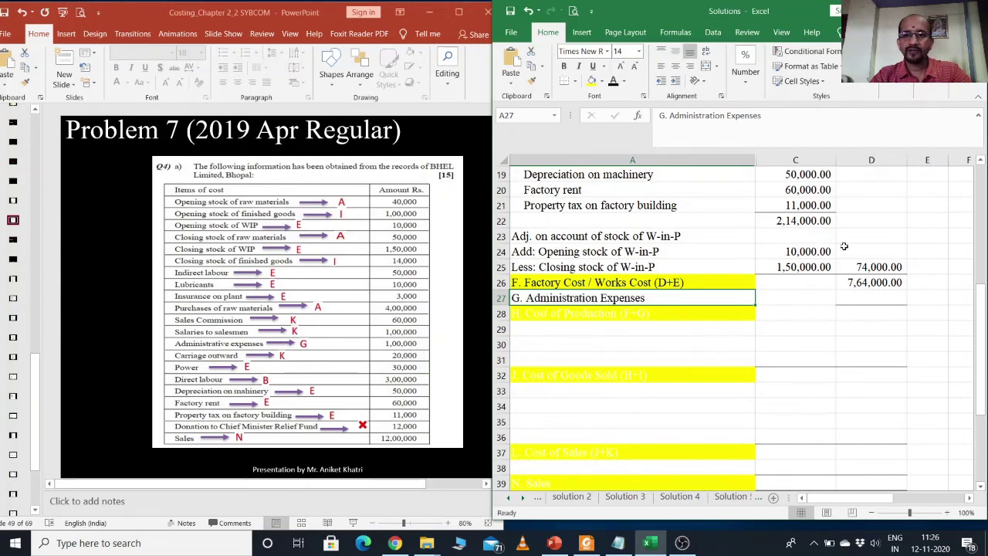
left_click(864, 301)
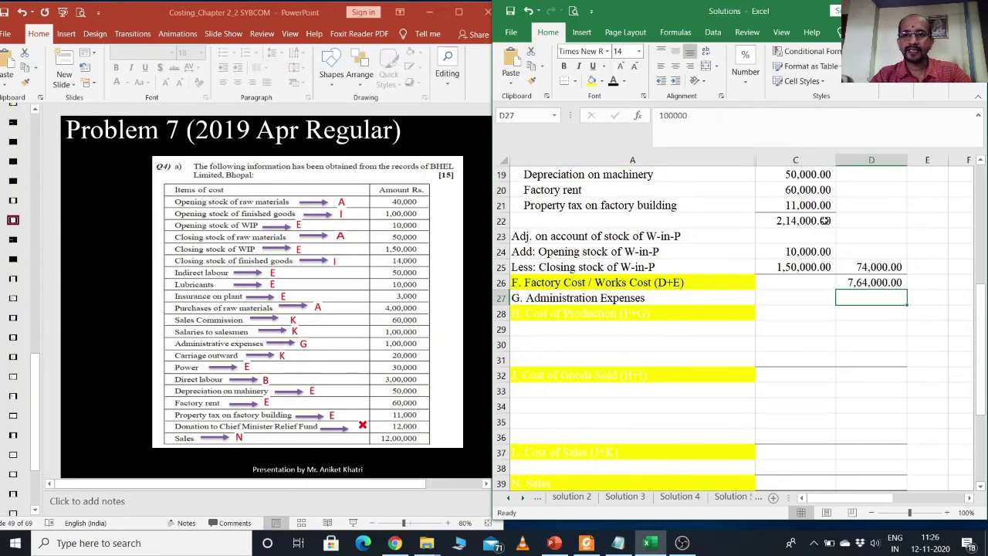
left_click(615, 82)
Step: Reveal the Cost of Production (F+G) total of 8,64,000 and its label in row 28
left_click(877, 315)
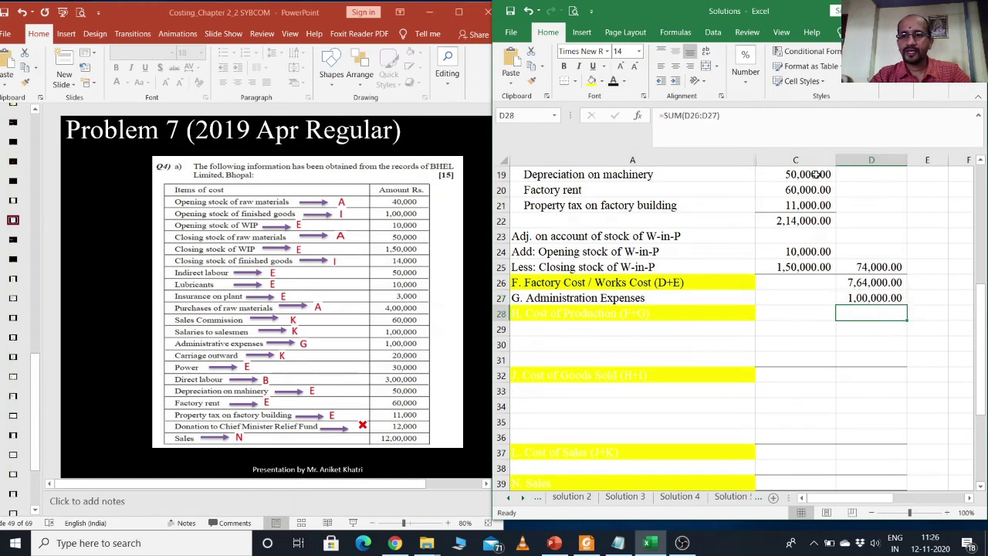
left_click(613, 82)
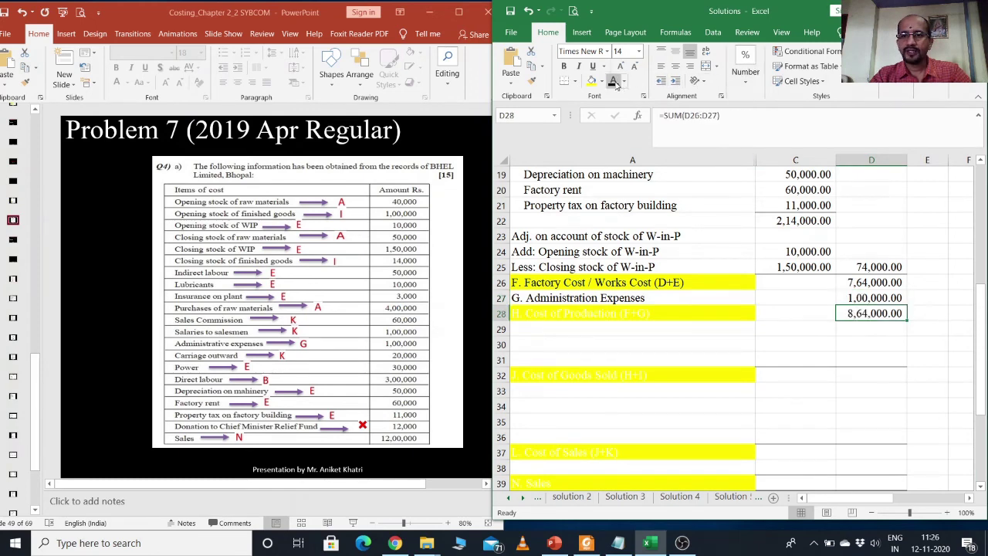
left_click(661, 316)
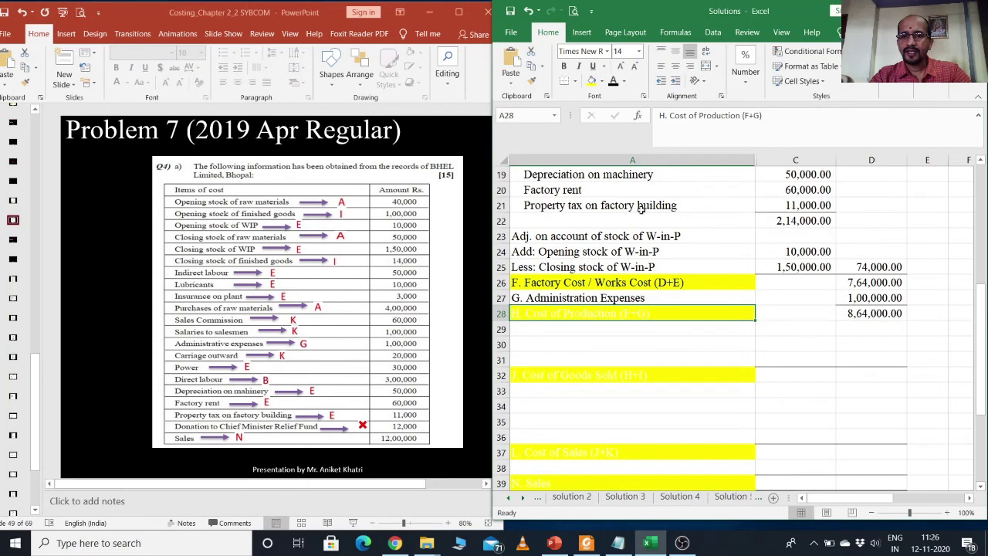
left_click(614, 81)
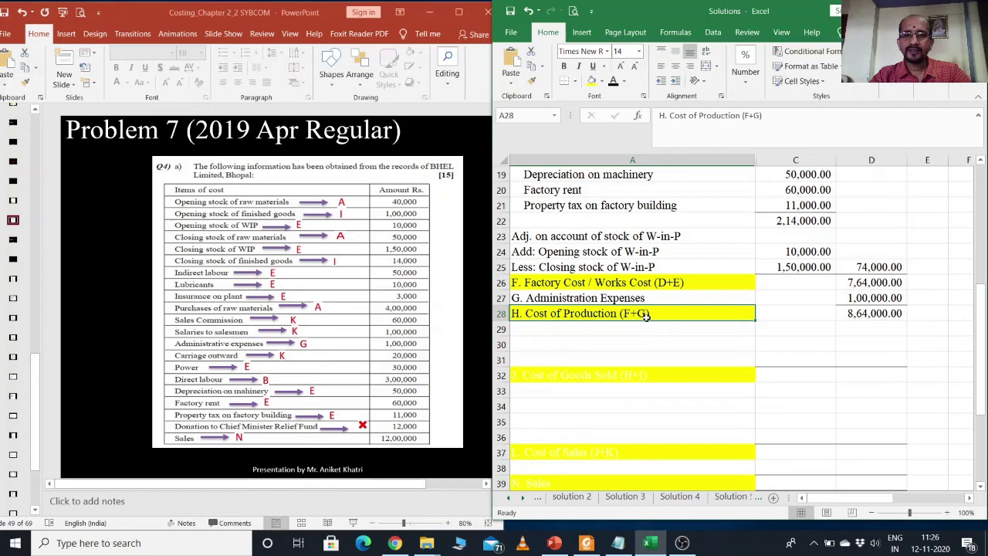
Step: Reveal the finished goods labels in A29:A31 and stock values 1,00,000 and 14,000 in C30:C31
left_click(610, 329)
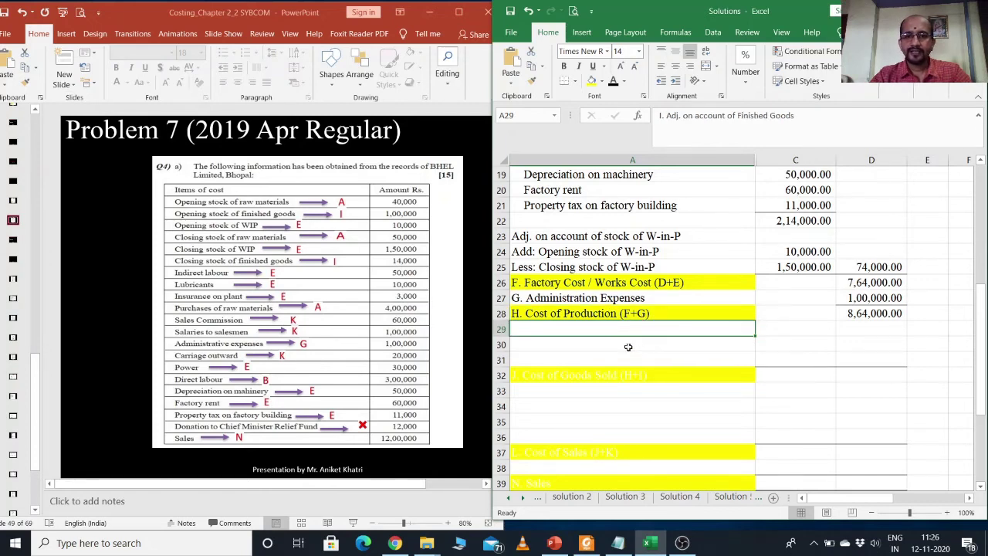
left_click(614, 81)
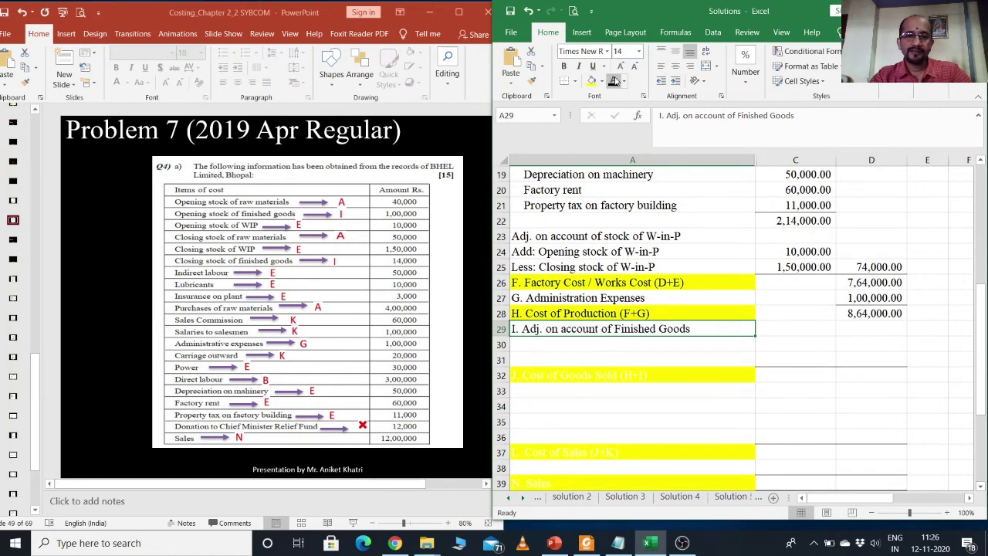
left_click(584, 347)
left_click(614, 81)
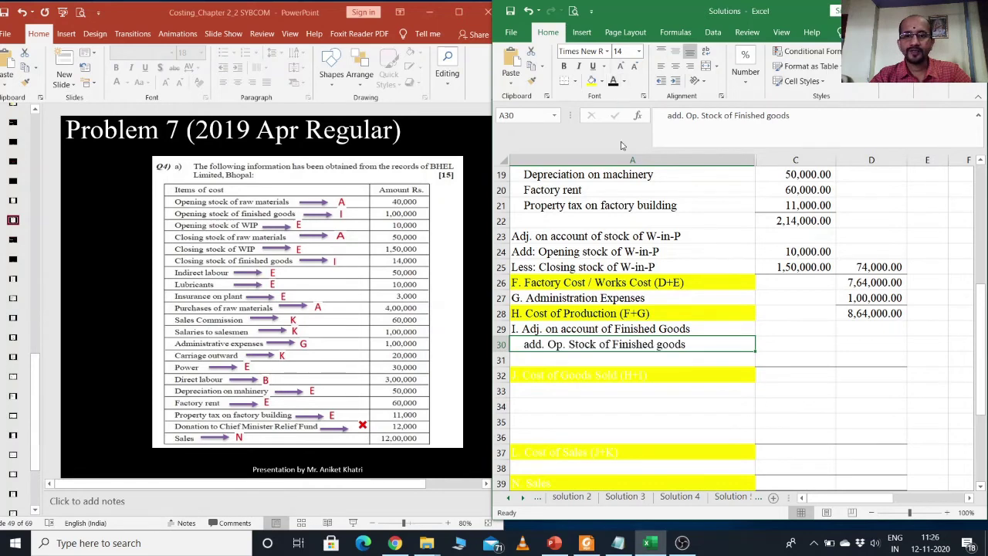
left_click(602, 359)
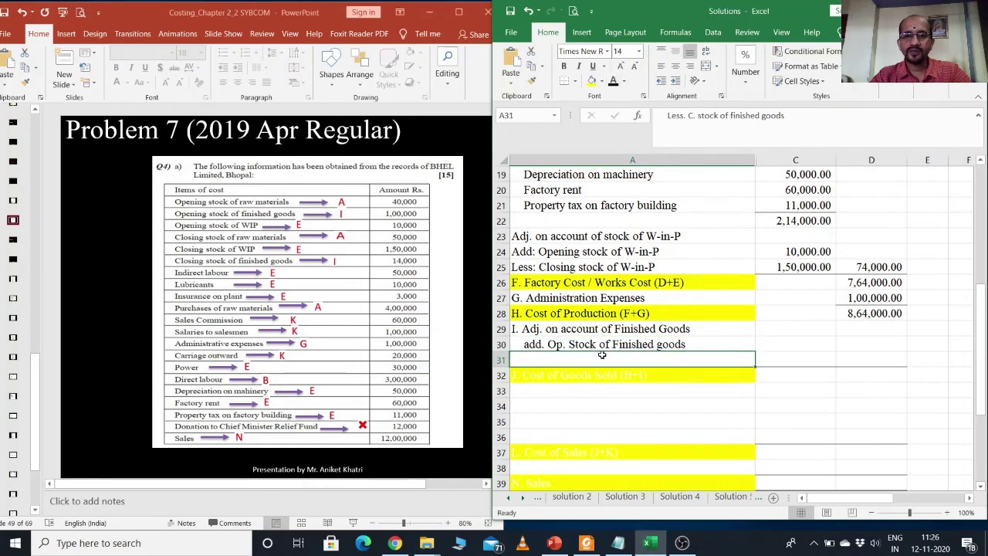
left_click(613, 81)
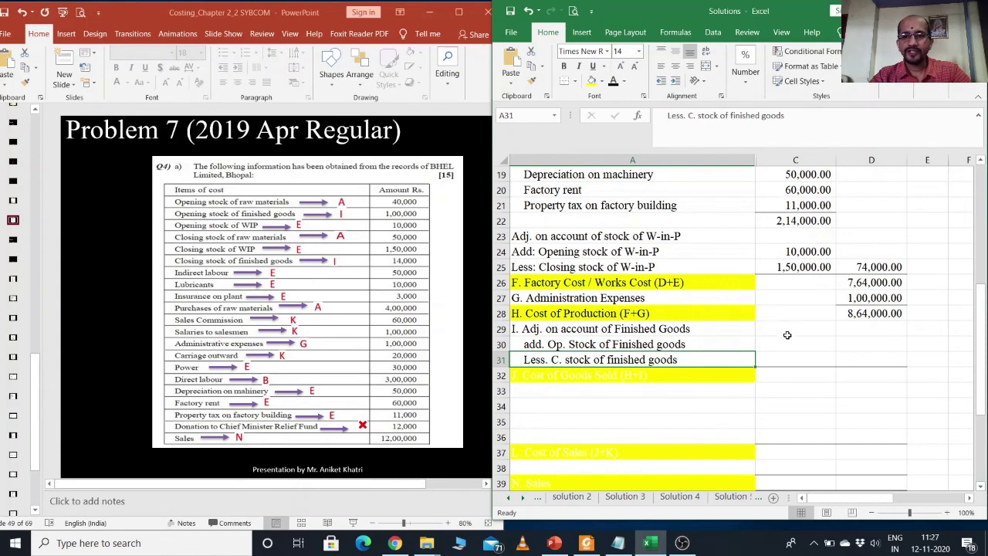
left_click_drag(792, 342, 795, 358)
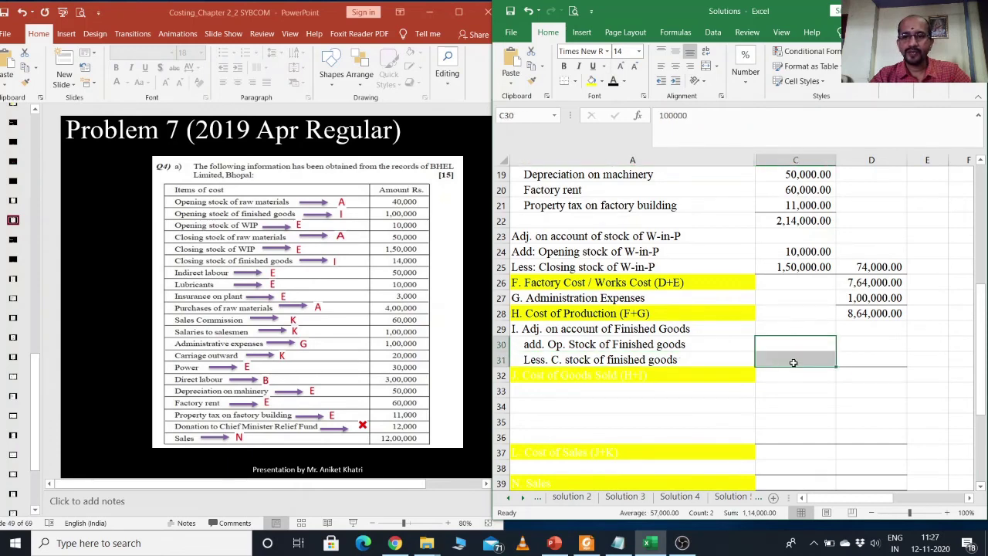
left_click(613, 82)
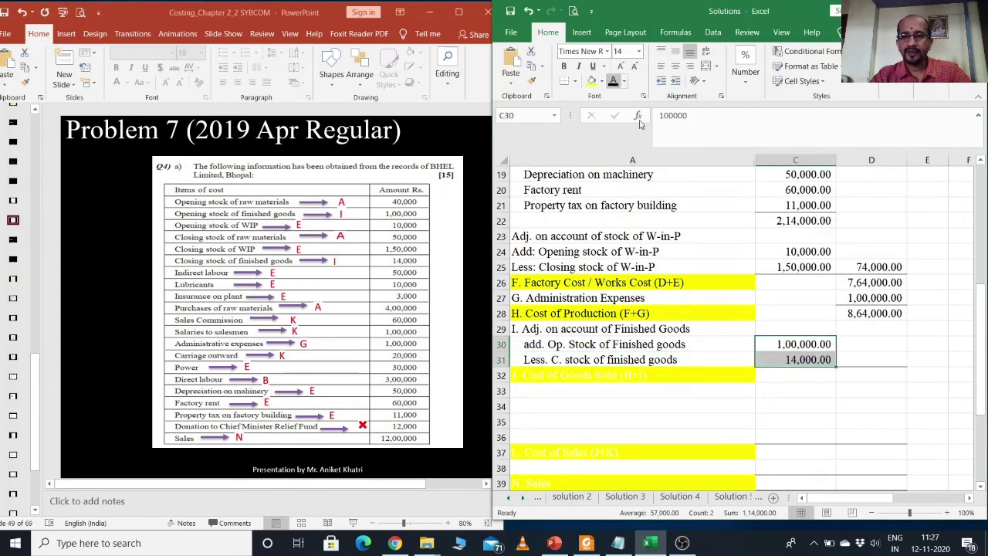
Step: Reveal the 86,000 adjustment in D31 and Cost of Goods Sold of 9,50,000 in row 32
left_click(885, 356)
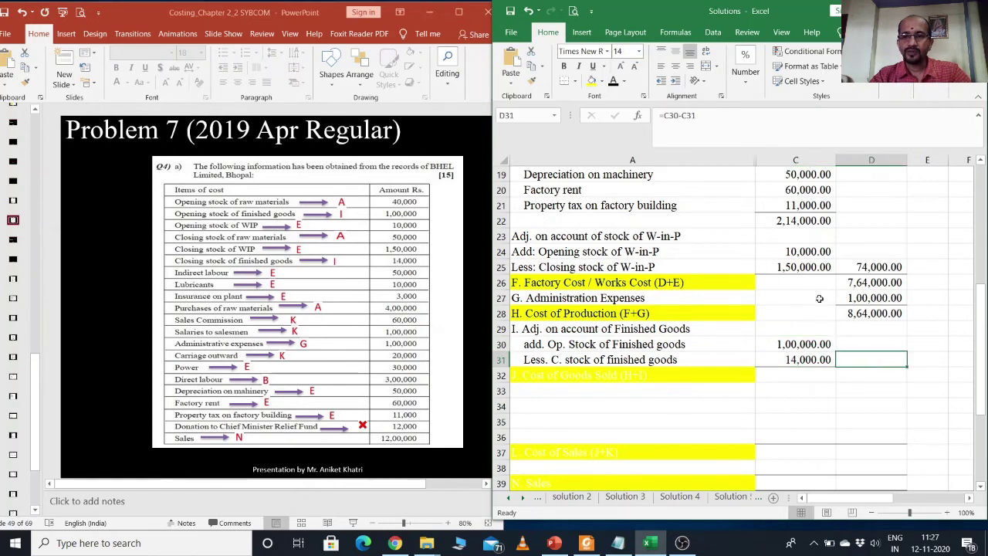
left_click(614, 81)
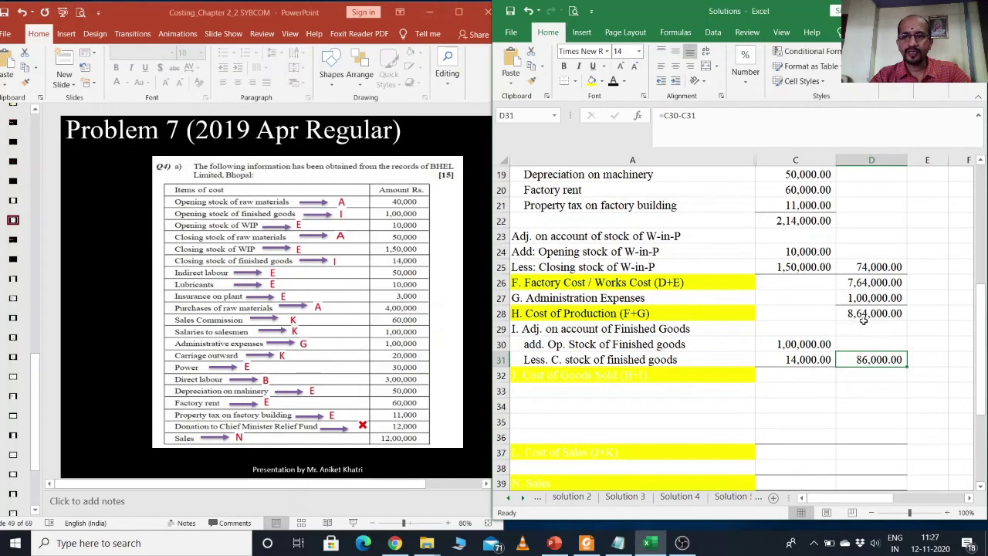
left_click(877, 374)
left_click(614, 83)
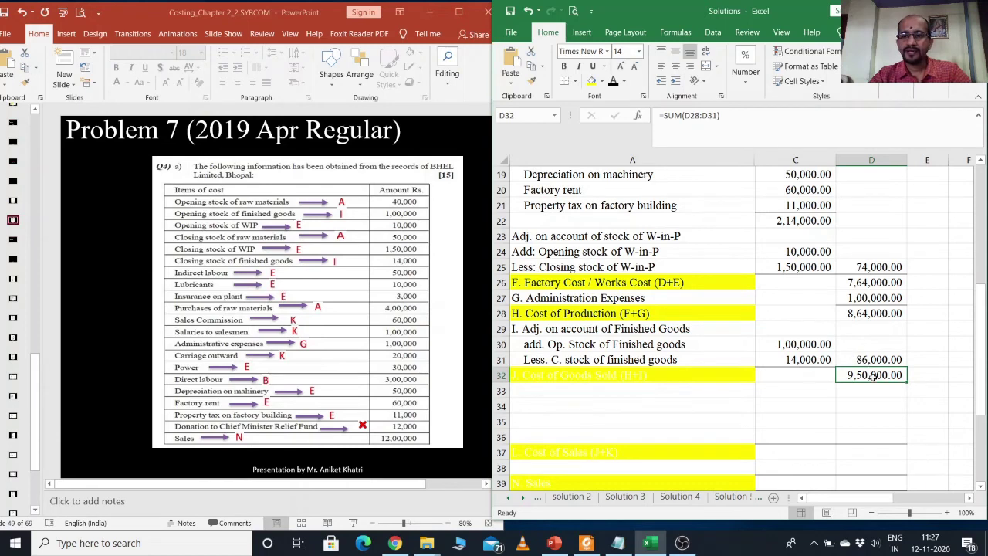
left_click(681, 379)
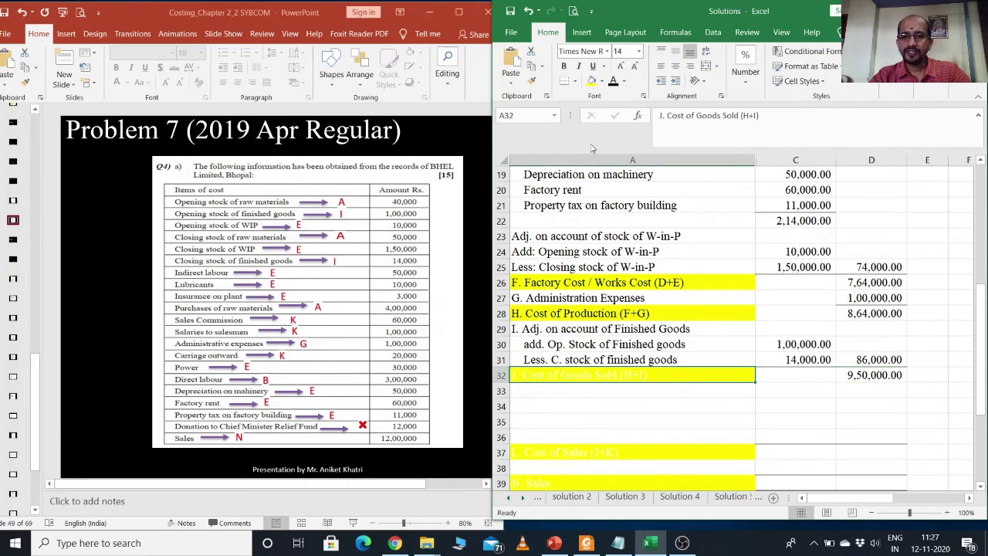
left_click(614, 84)
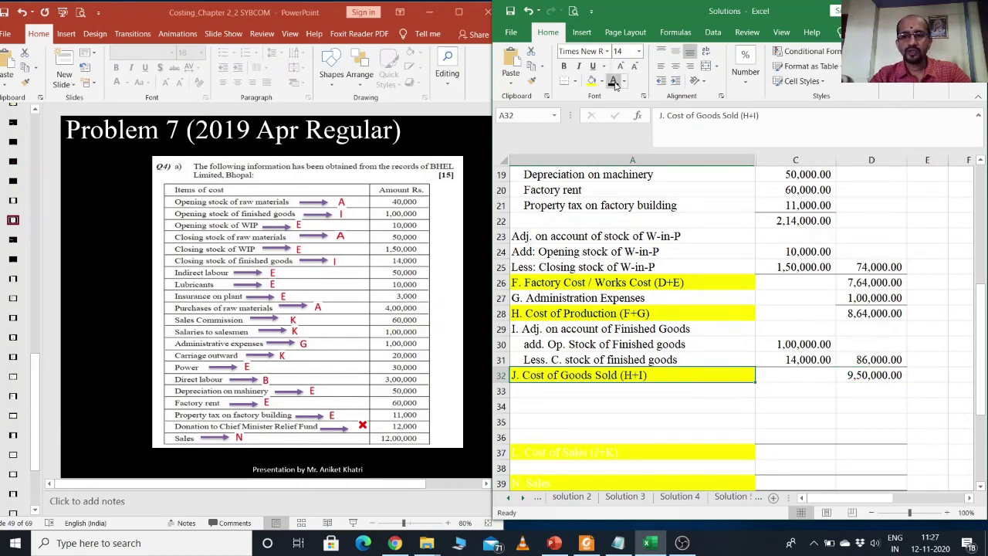
Step: Reveal the Selling and Distribution Expenses heading and the Sales commission row of 60,000
left_click(594, 391)
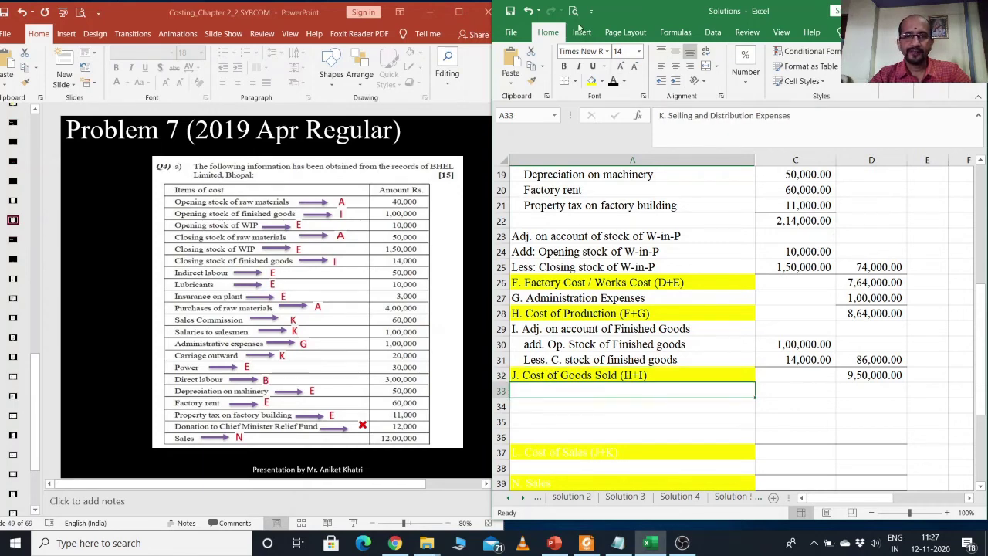
left_click(613, 83)
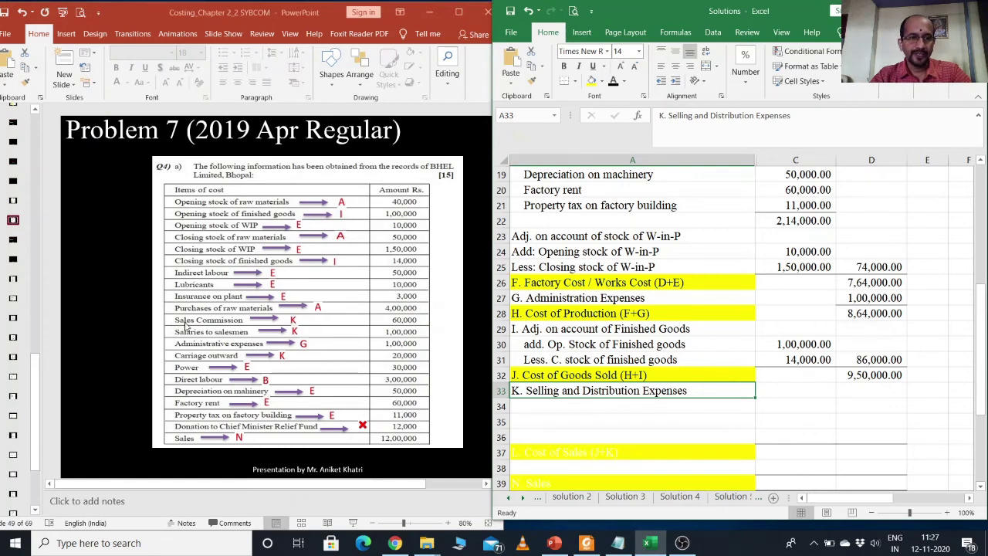
left_click(678, 404)
type("Sales commission")
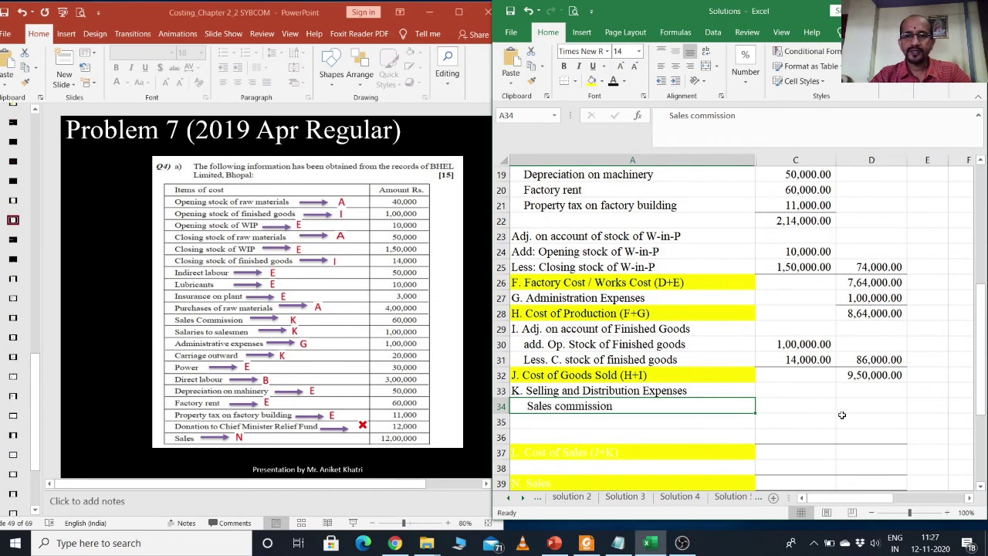
left_click(818, 410)
type("60000")
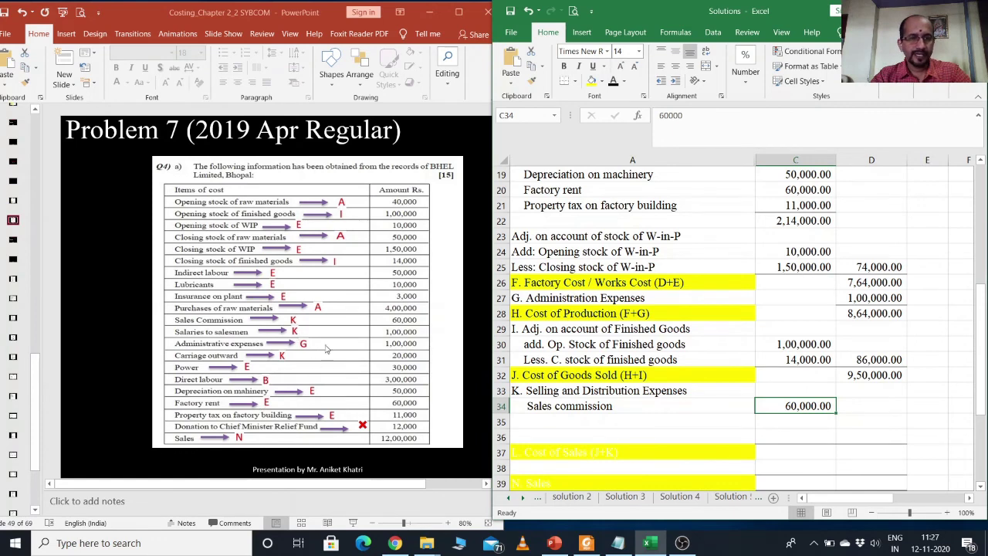
Step: Make the Salaries to Salesman and Carriage outward rows visible in black
left_click_drag(566, 421, 802, 422)
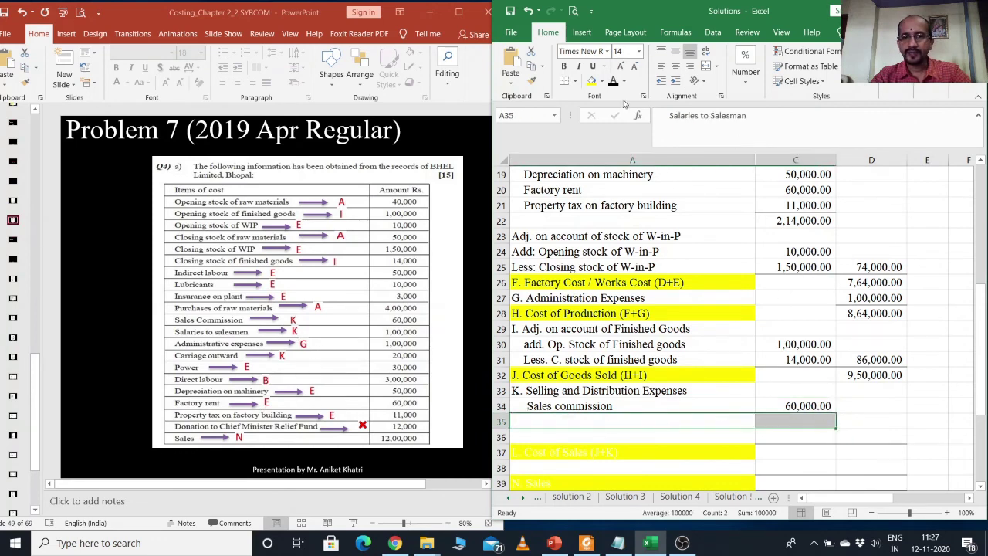
left_click(613, 81)
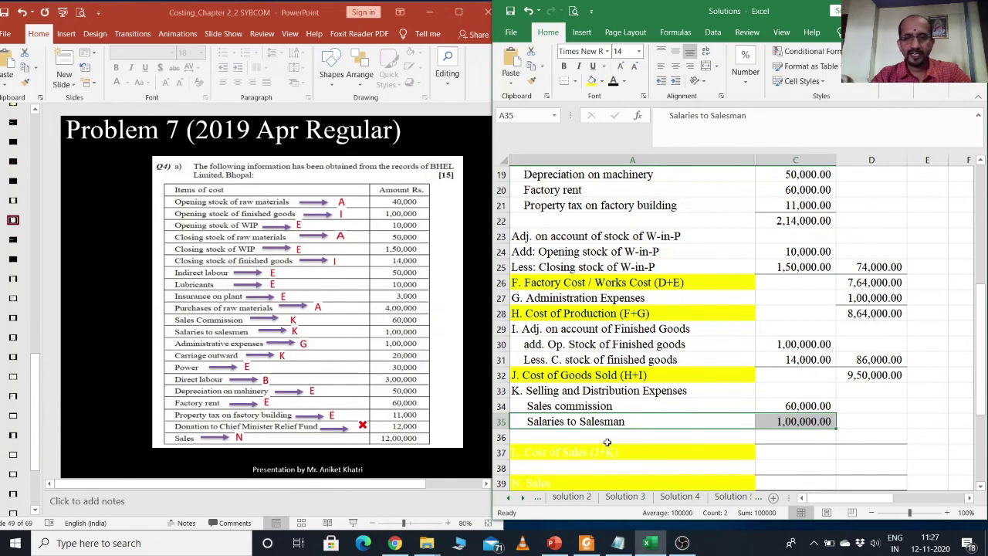
left_click_drag(608, 437, 797, 436)
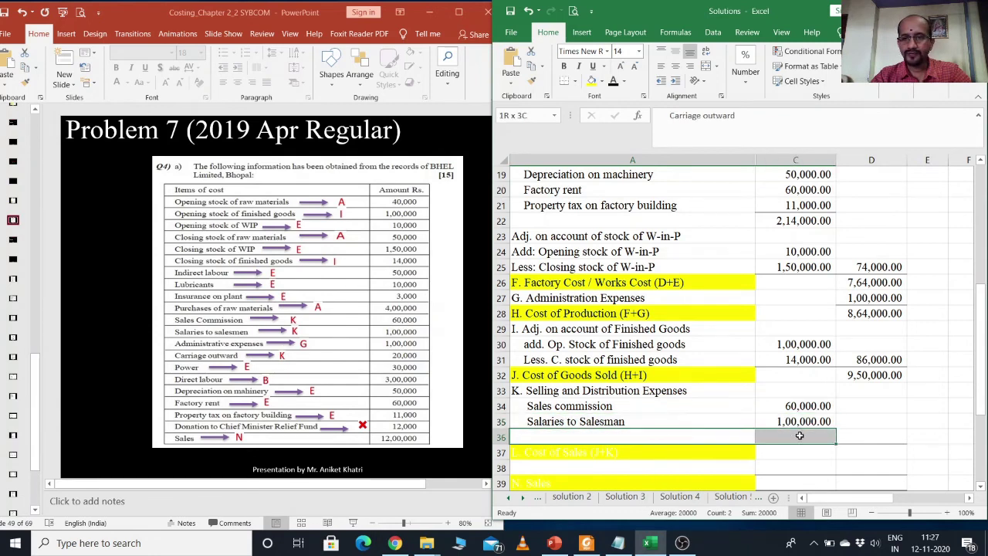
left_click(613, 81)
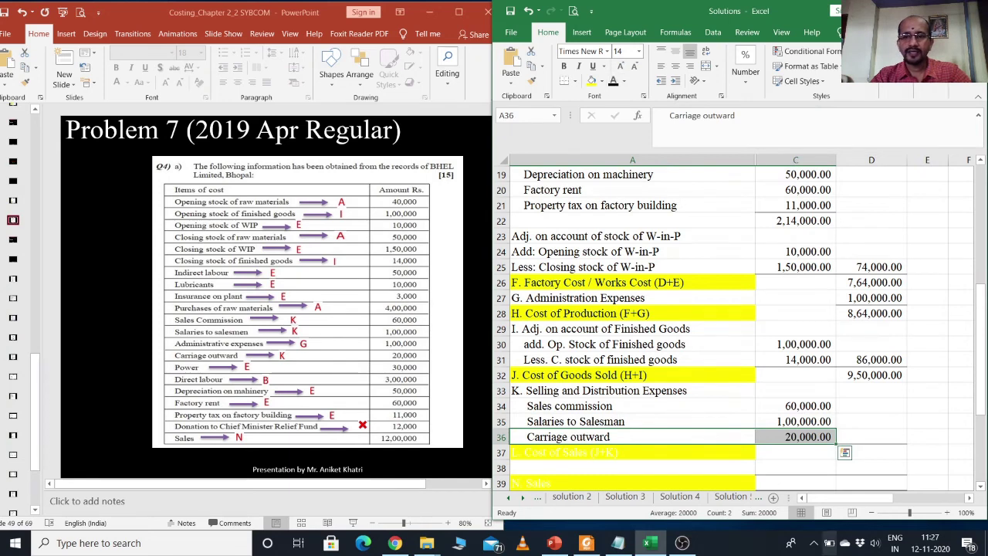
Step: Check and reveal the 1,80,000 selling expenses total and the 11,30,000 cost of sales figure
left_click(865, 438)
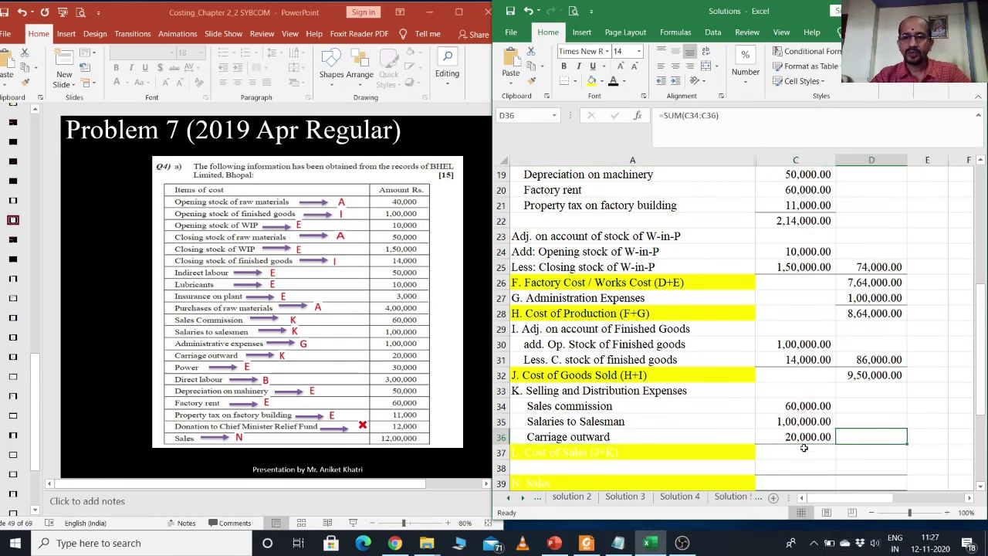
double_click(866, 441)
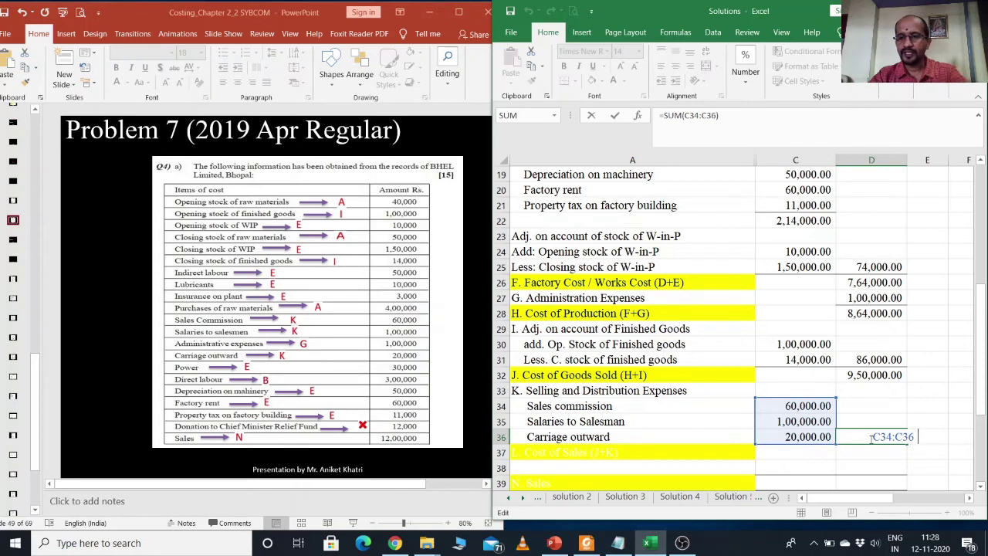
key("Escape")
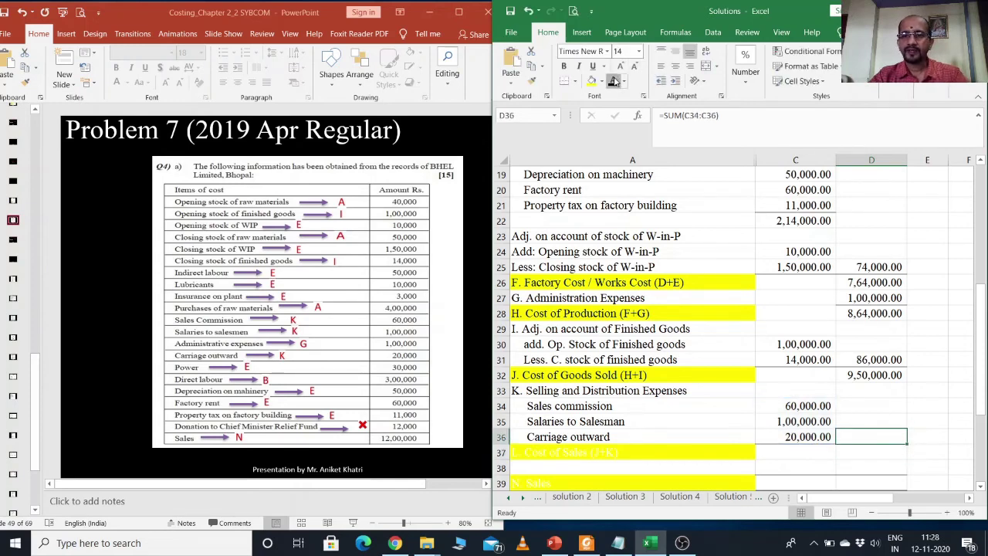
left_click(613, 81)
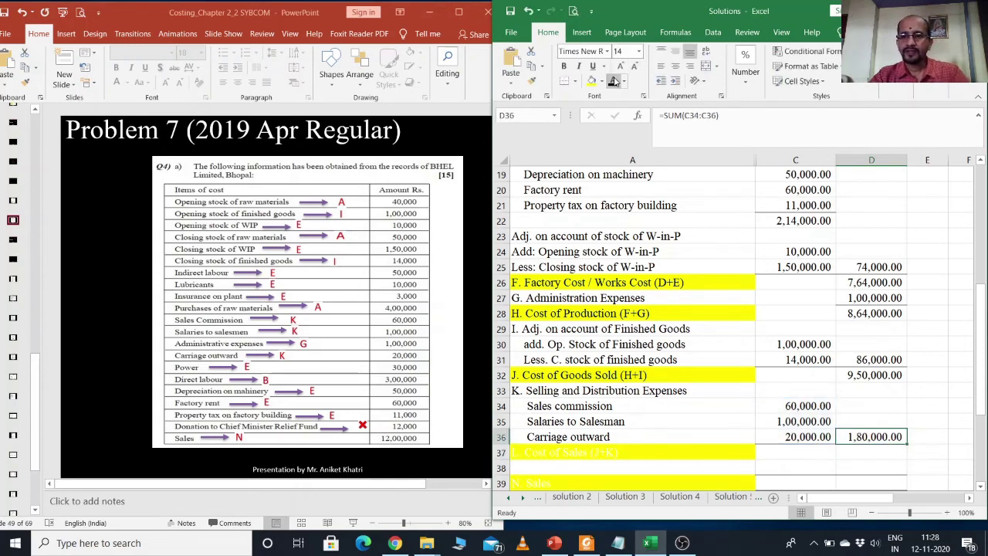
left_click(862, 454)
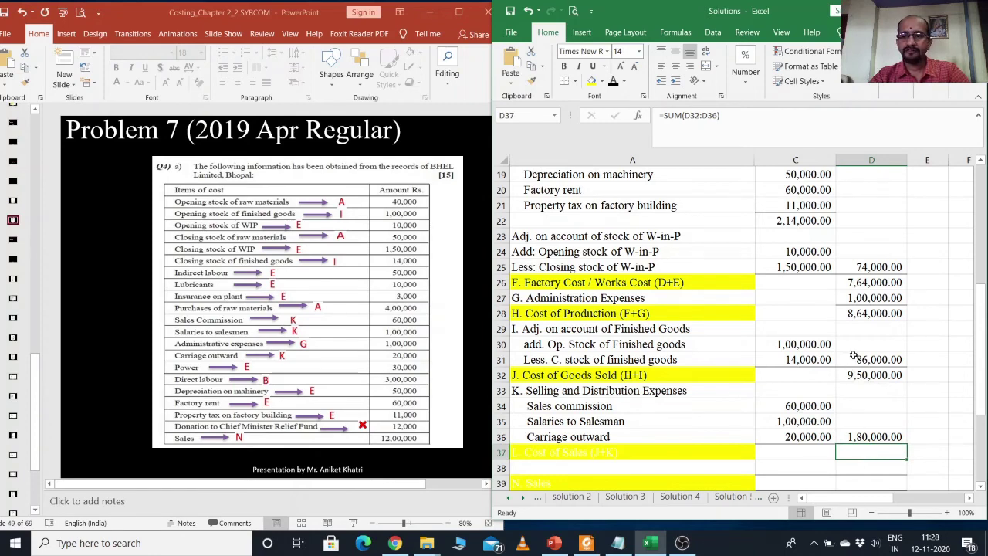
left_click(612, 80)
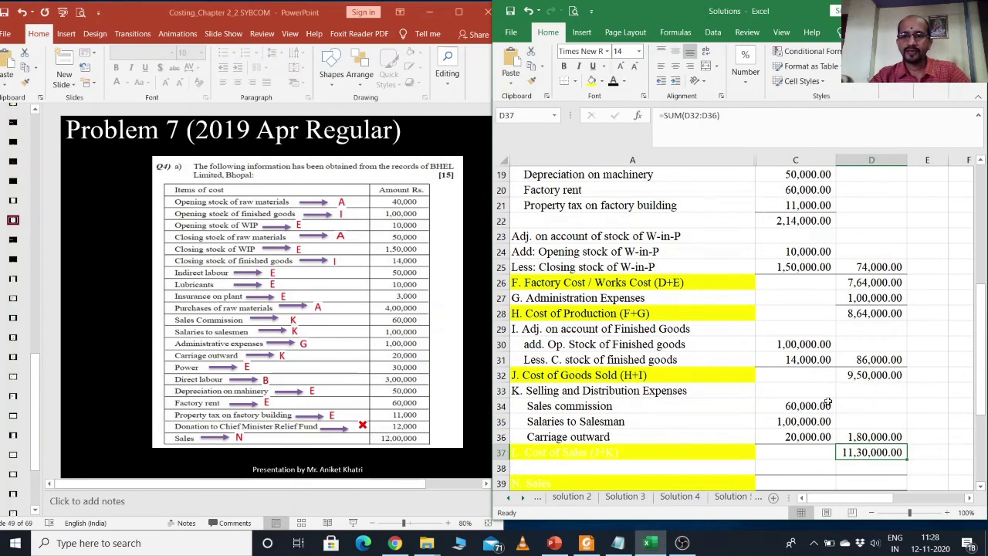
Step: Make the Cost of Sales, M. Profit and N. Sales labels readable in black
left_click(728, 454)
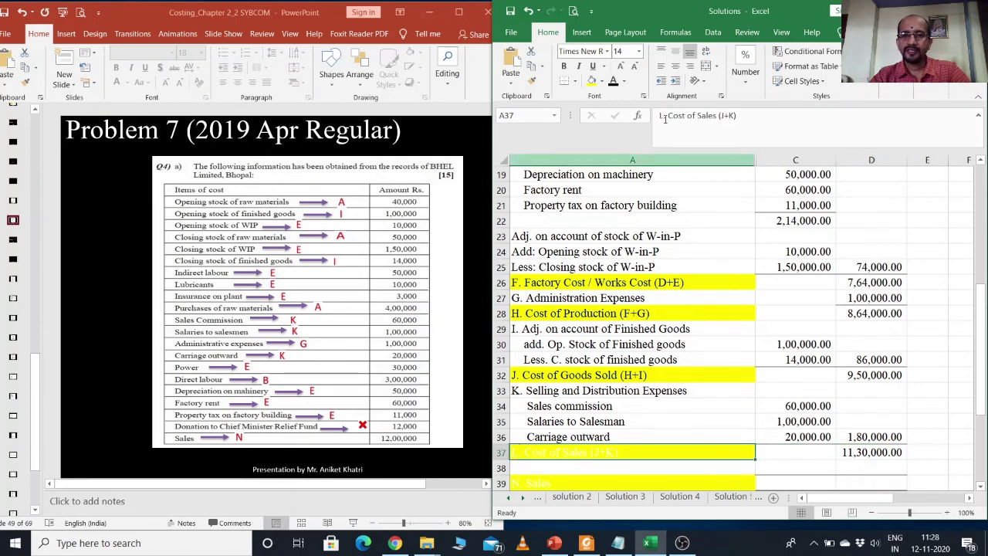
left_click(612, 80)
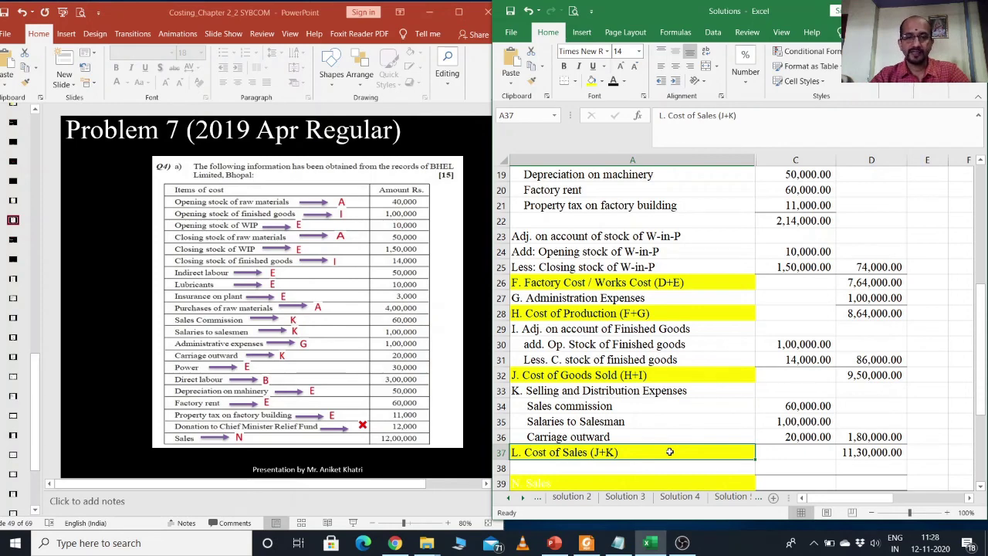
scroll(618, 479, "down", 1)
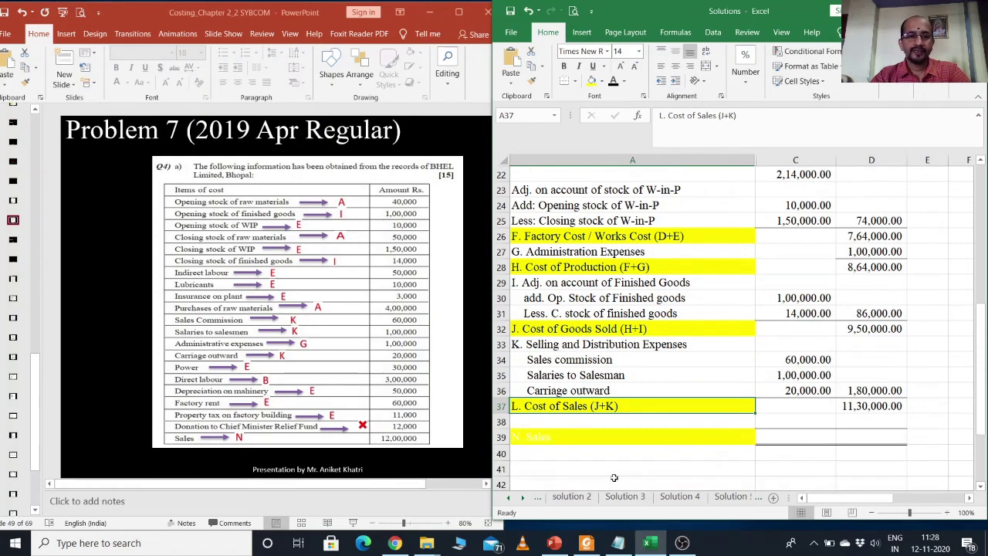
left_click(545, 422)
left_click(612, 82)
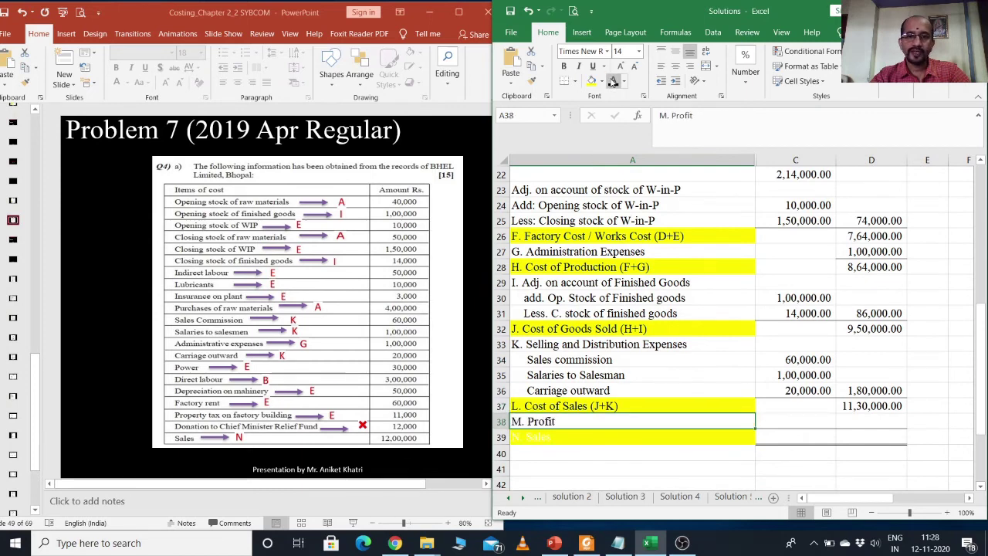
left_click(565, 438)
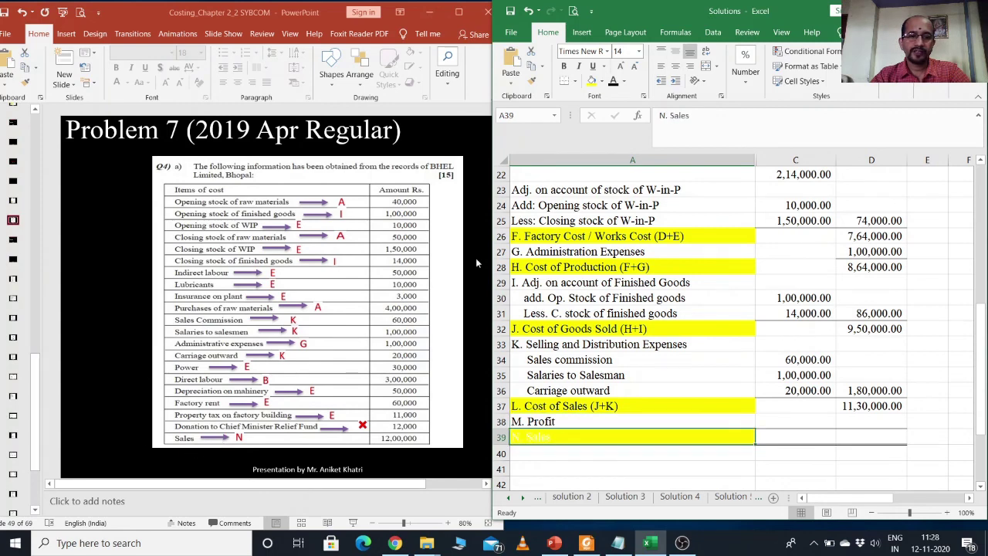
left_click(612, 82)
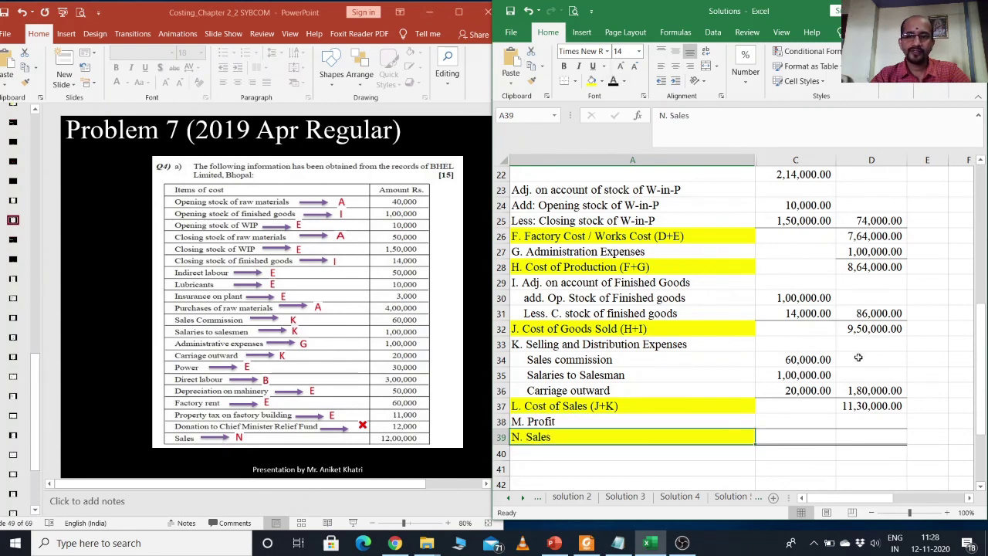
Step: Reveal the 12,00,000 sales figure and the 70,000 profit figure in column D
left_click(885, 438)
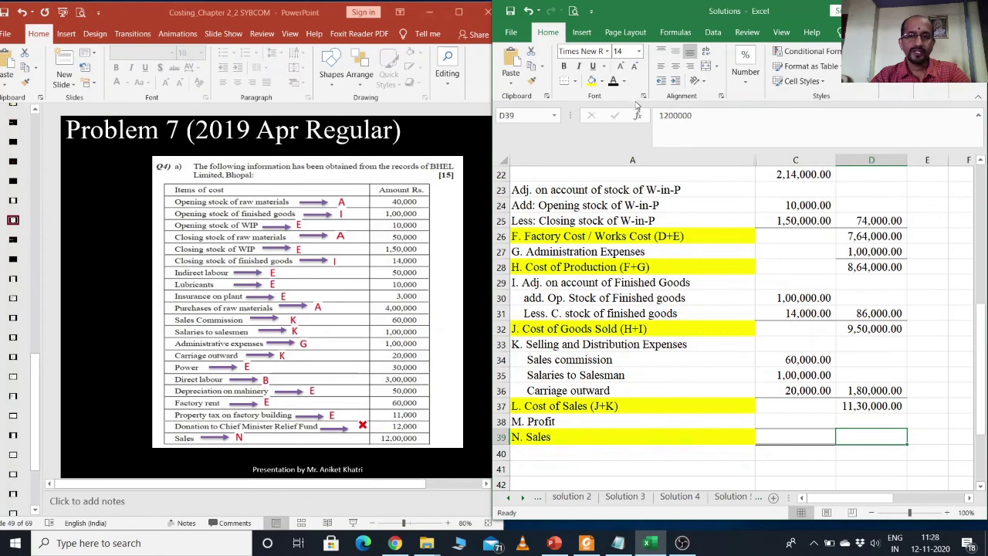
left_click(612, 82)
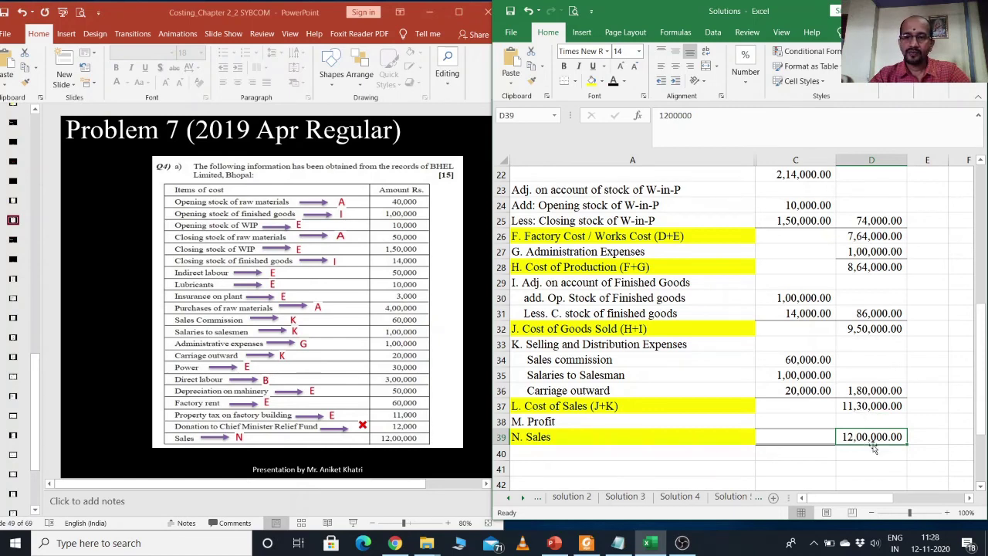
left_click(861, 420)
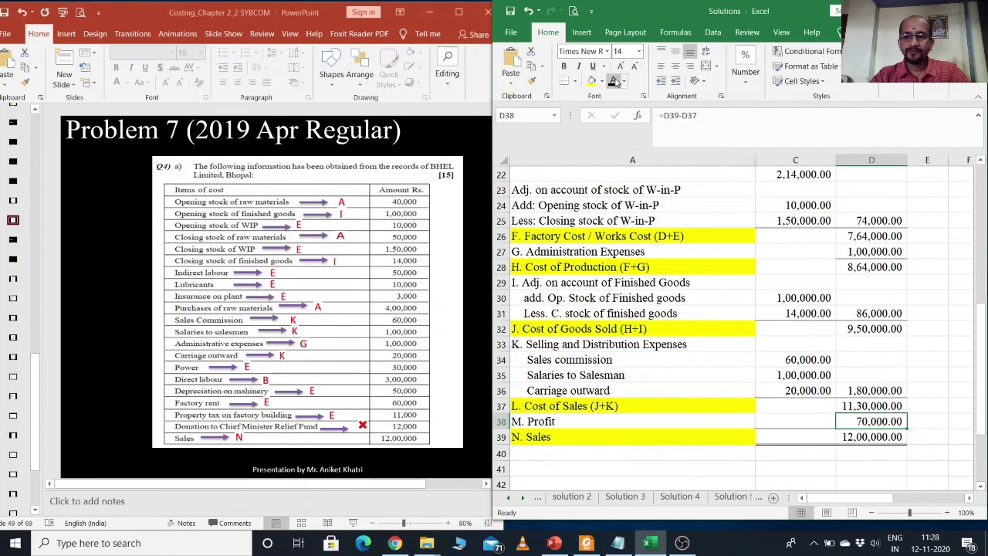
left_click(615, 82)
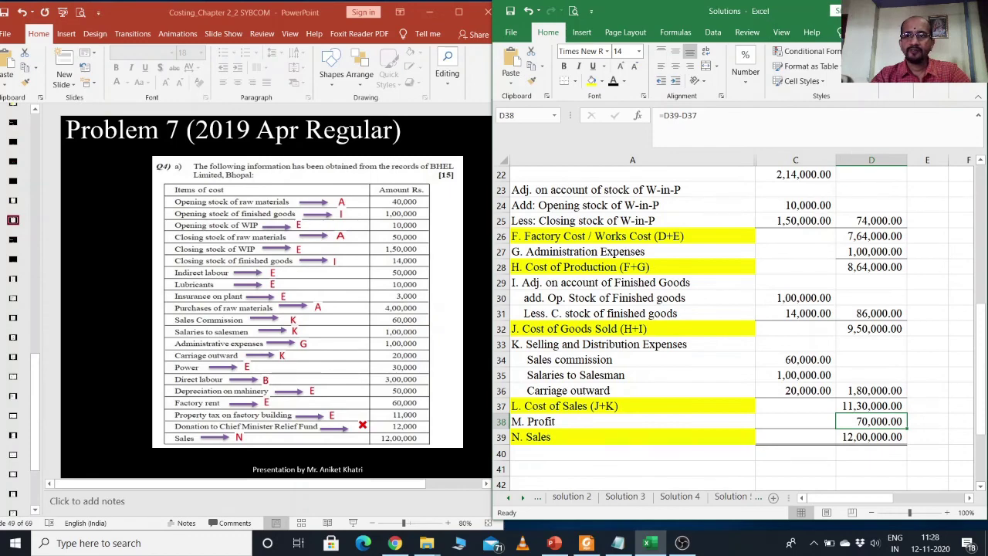
left_click(947, 11)
scroll(311, 329, "up", 4)
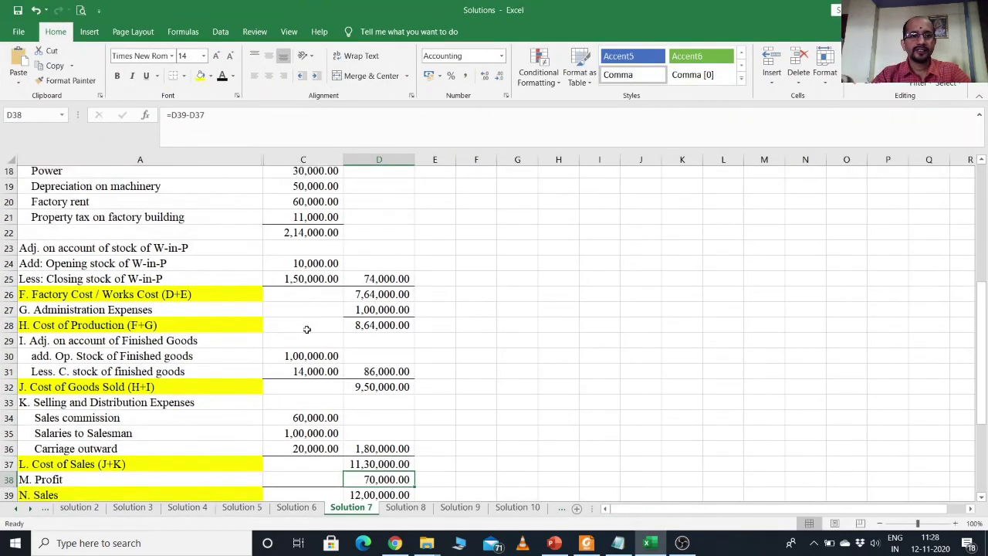
scroll(311, 329, "up", 4)
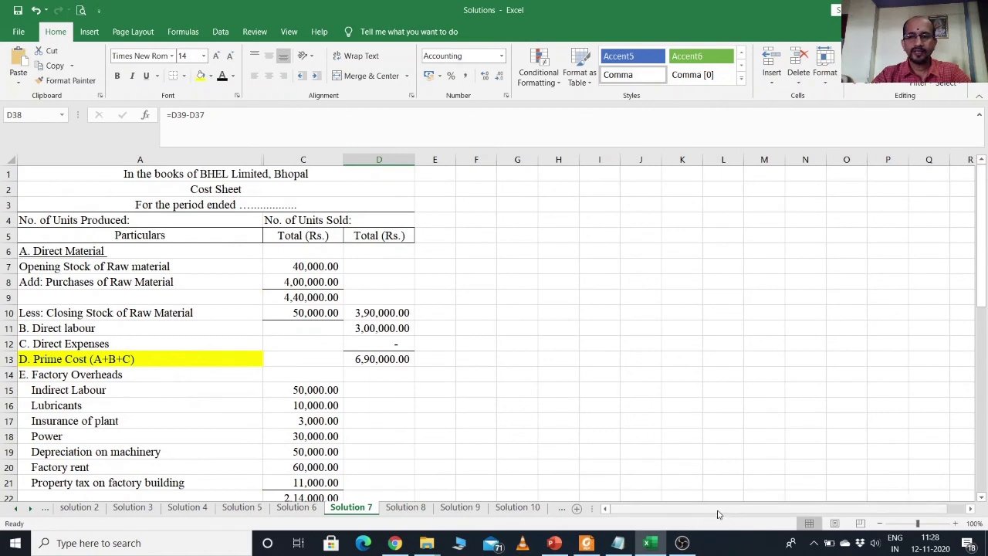
left_click_drag(718, 514, 703, 514)
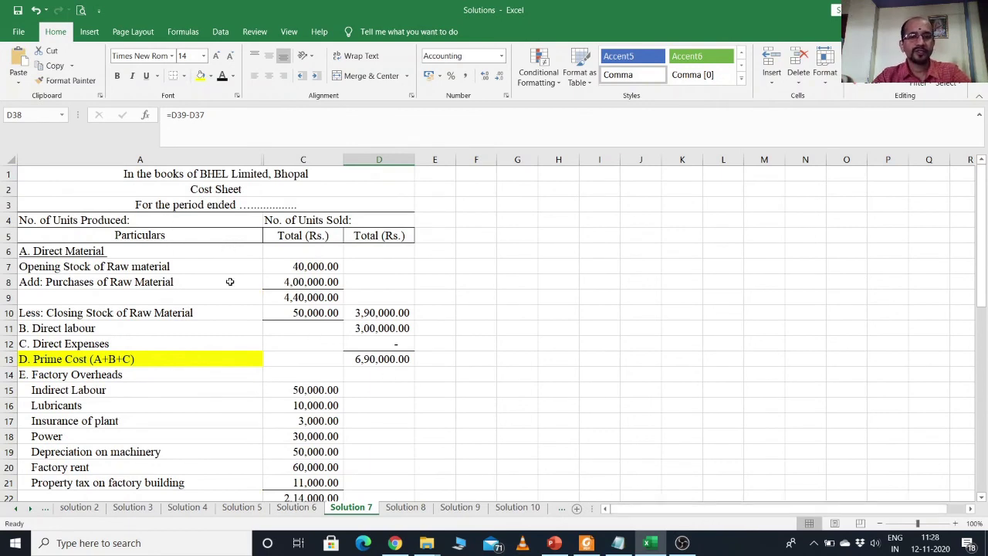
scroll(230, 281, "down", 2)
scroll(233, 284, "down", 6)
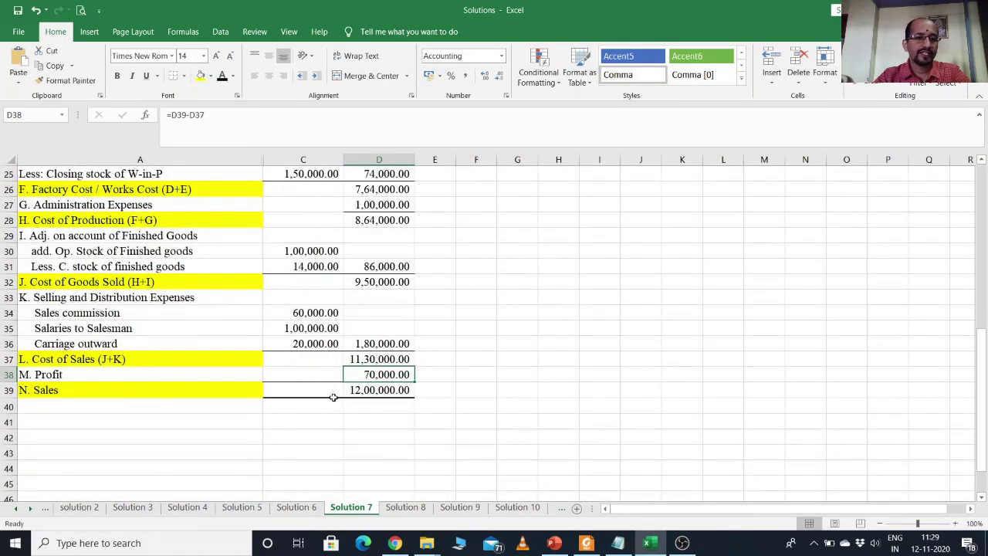
scroll(272, 343, "up", 8)
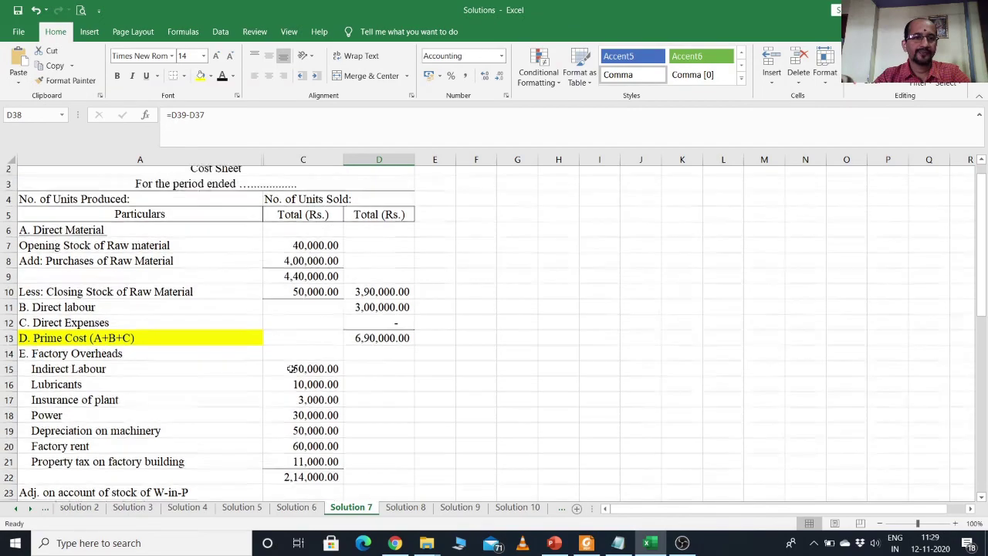
key("super+Down")
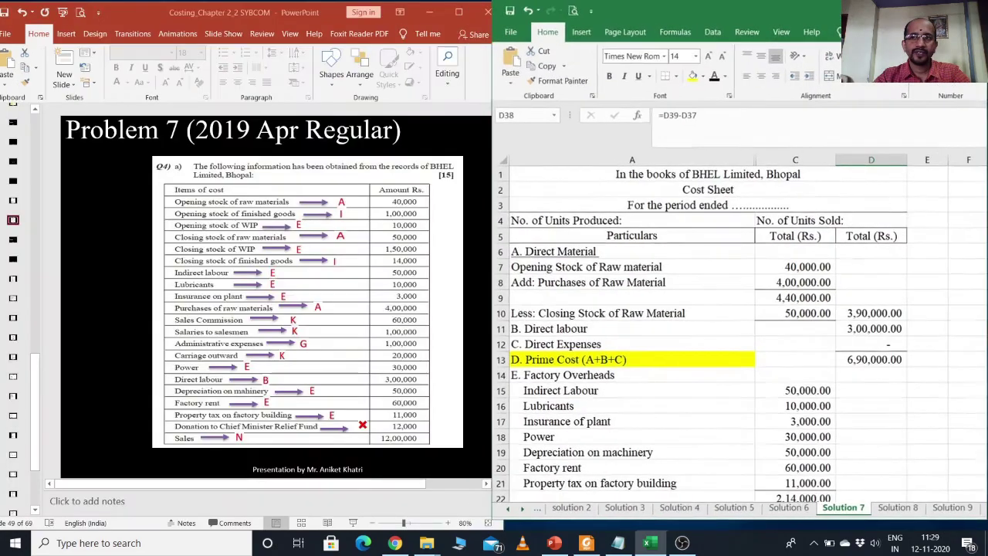
Step: Maximize PowerPoint and move from slide 50 to the closing 'Thank you very much' slide 51
left_click(461, 11)
left_click(463, 12)
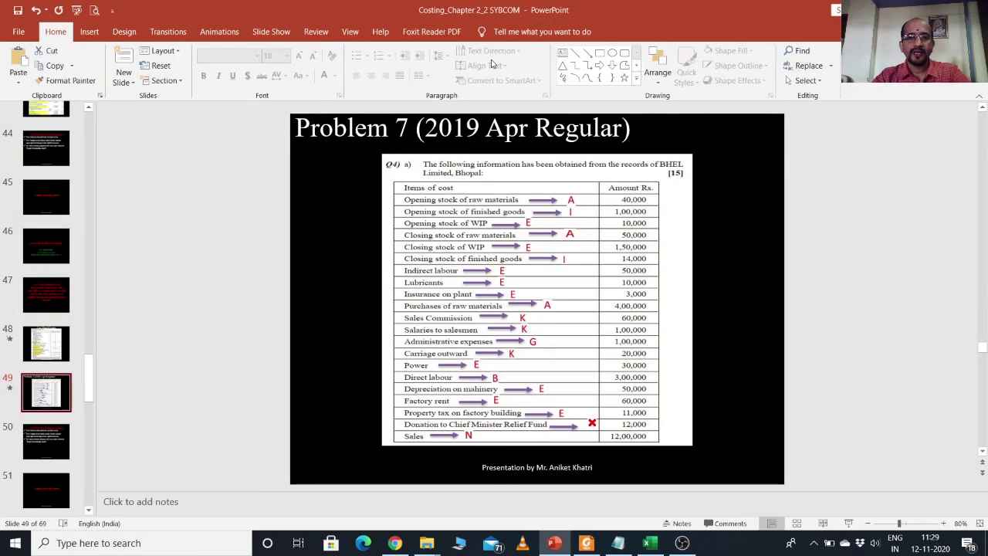
left_click(43, 444)
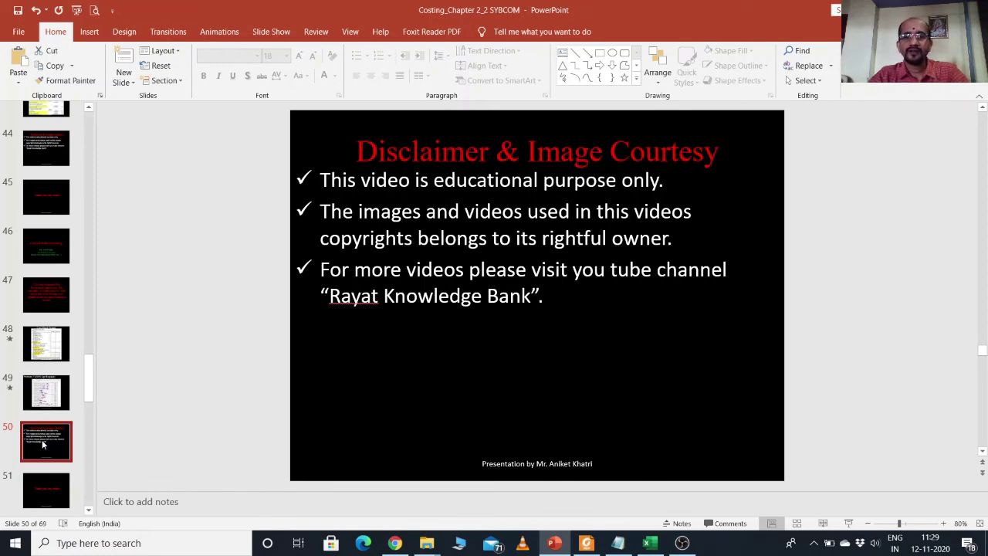
key("Down")
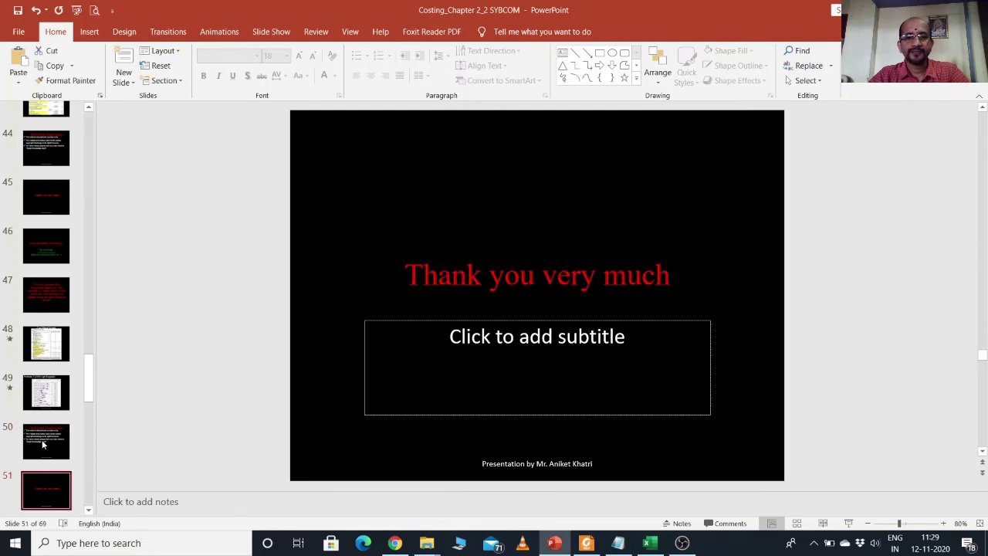